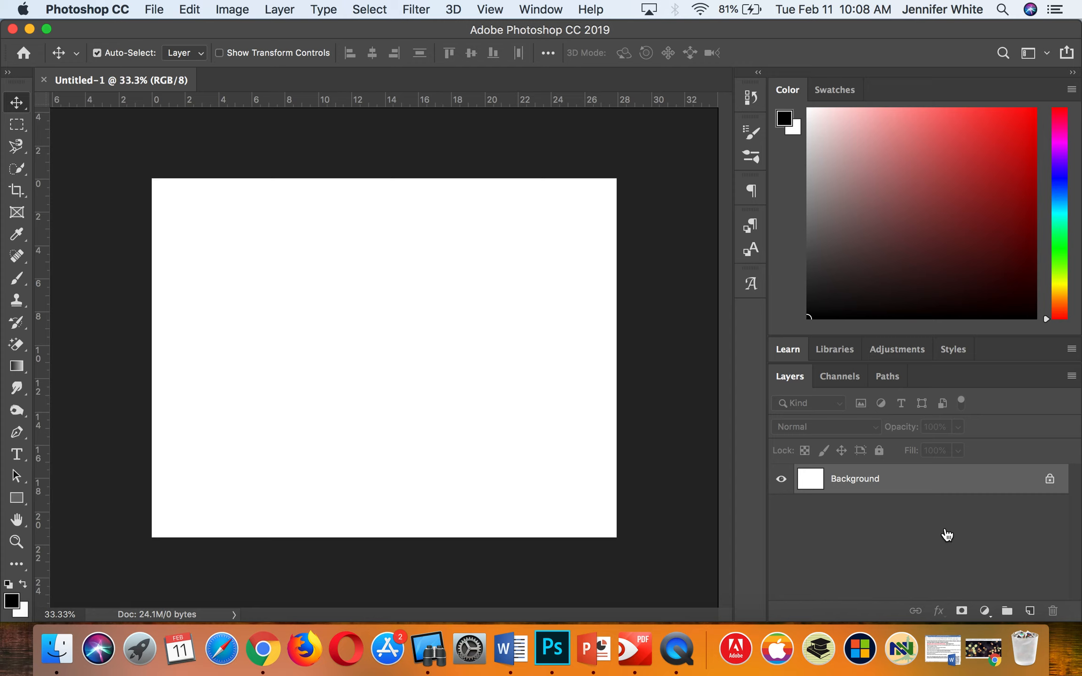
Open the image Eiffel Tower.jpg from the Desktop folder.
{"action": "left_click", "coordinate": [150, 11]}
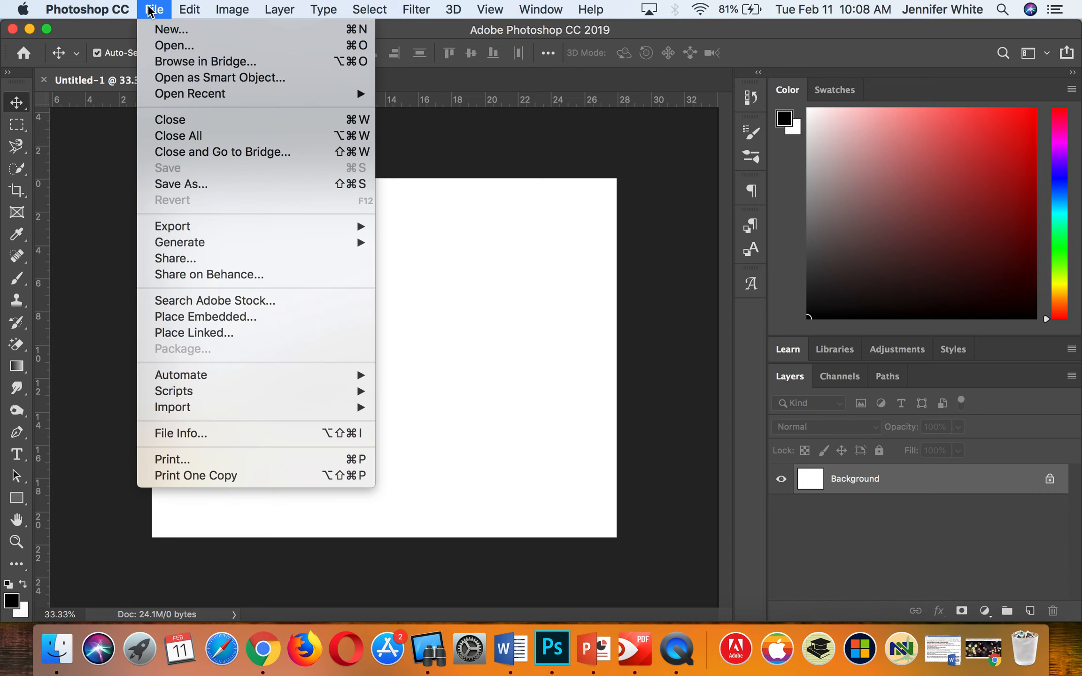
{"action": "left_click", "coordinate": [161, 51]}
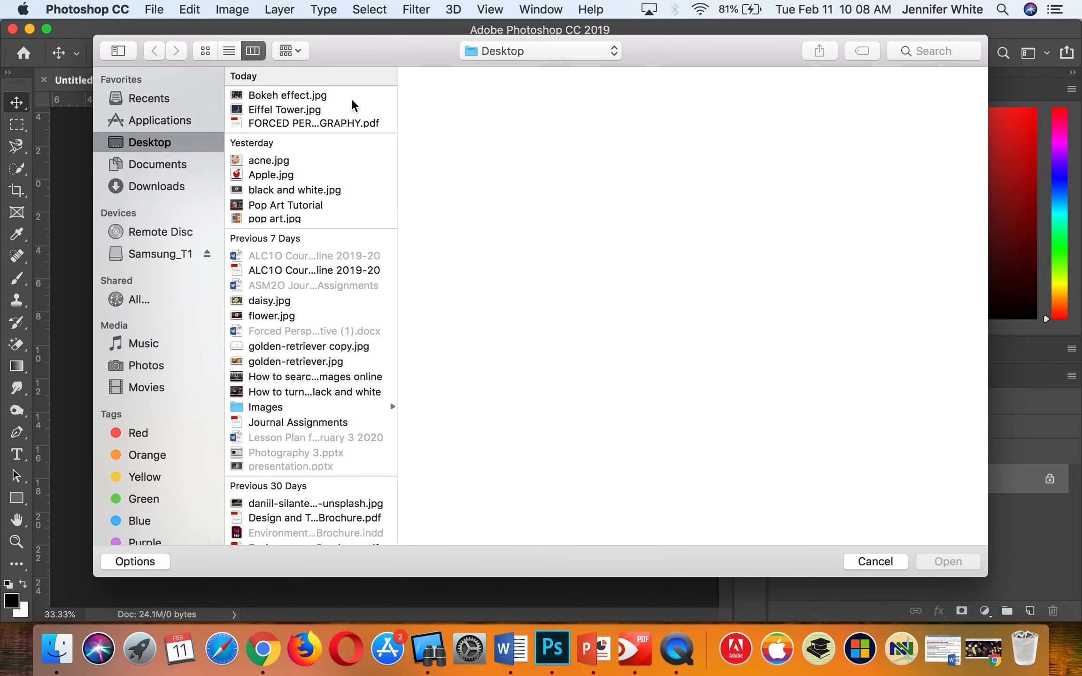
{"action": "left_click", "coordinate": [275, 110]}
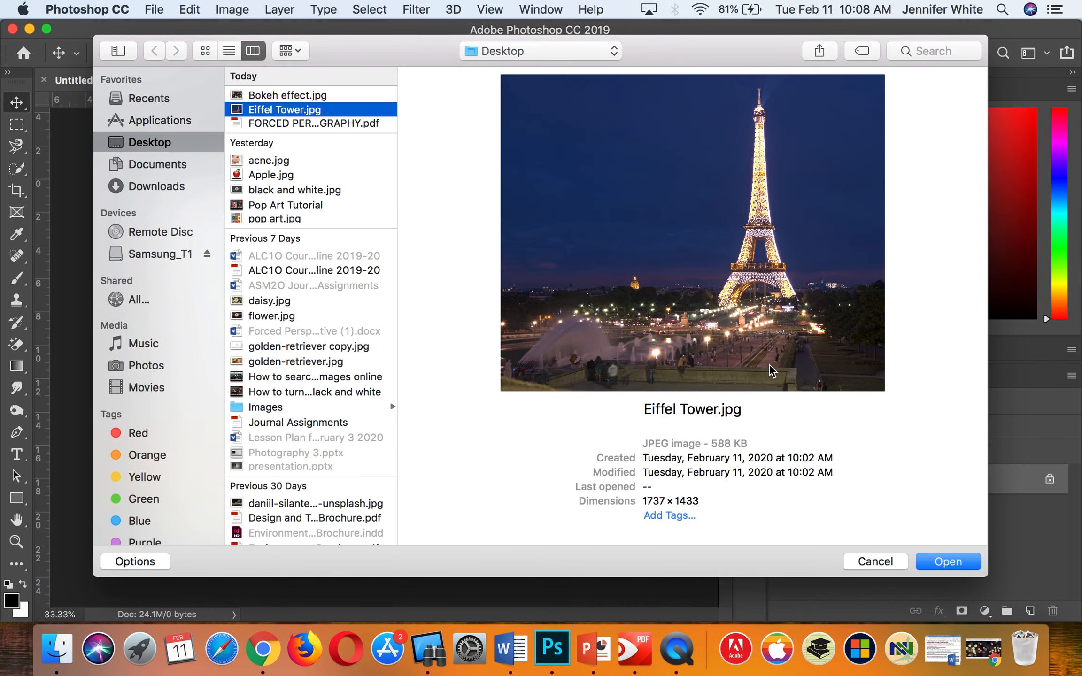
{"action": "left_click", "coordinate": [952, 565]}
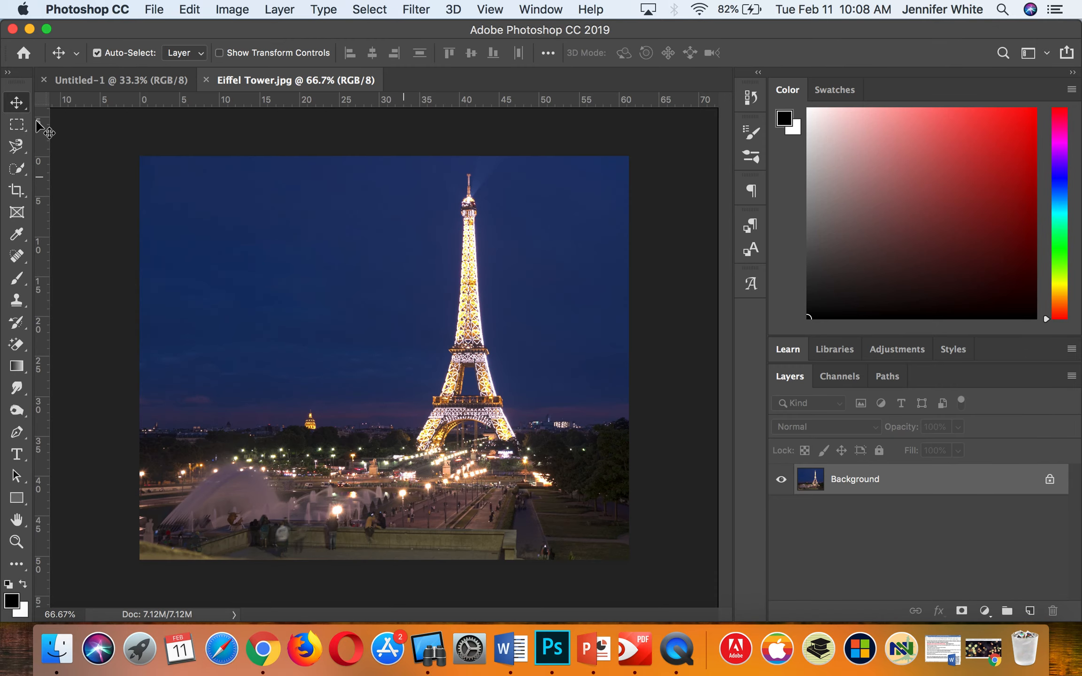
Convert the Eiffel Tower background to a normal layer and copy it into the Untitled-1 document.
{"action": "left_click_drag", "start_coordinate": [292, 215], "coordinate": [212, 226]}
{"action": "left_click", "coordinate": [594, 290]}
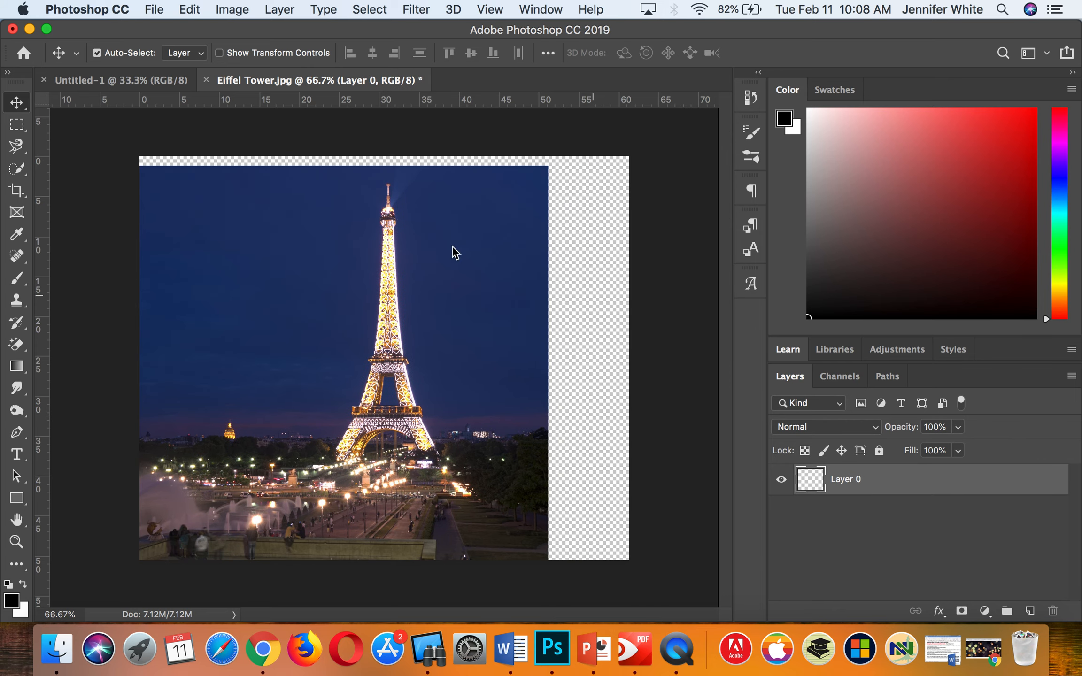
{"action": "left_click_drag", "start_coordinate": [330, 242], "coordinate": [136, 85]}
{"action": "left_click_drag", "start_coordinate": [308, 303], "coordinate": [319, 331]}
Stretch the Eiffel Tower layer with Free Transform so it fills the entire Untitled-1 canvas.
{"action": "key", "text": "super+t"}
{"action": "left_click_drag", "start_coordinate": [198, 232], "coordinate": [148, 200]}
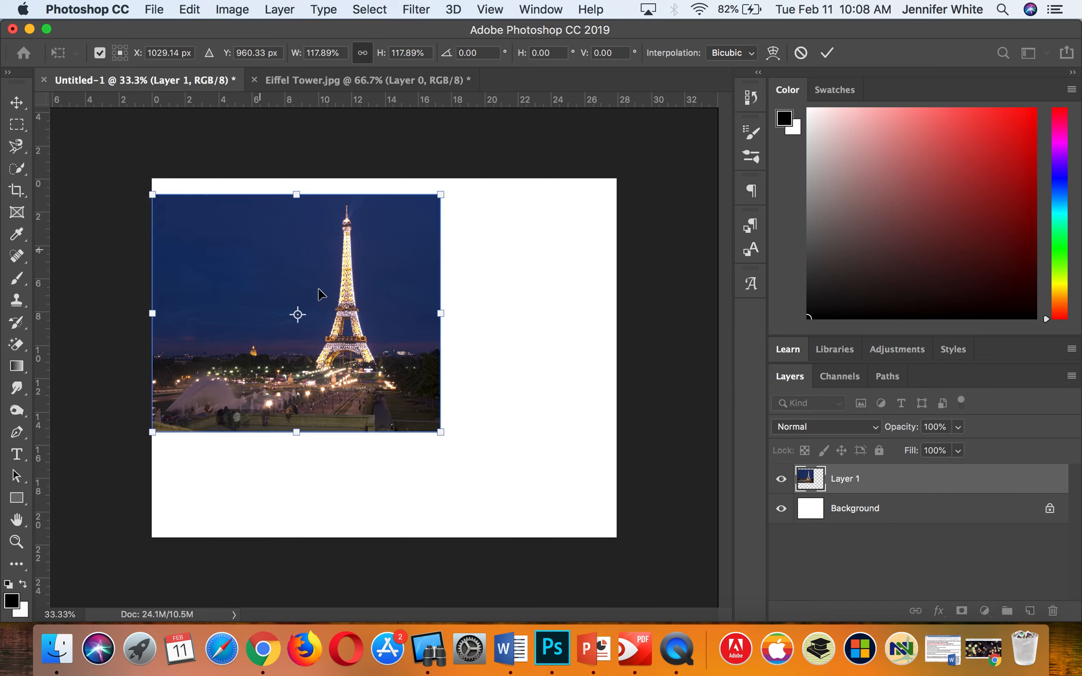
{"action": "left_click_drag", "start_coordinate": [439, 315], "coordinate": [618, 318]}
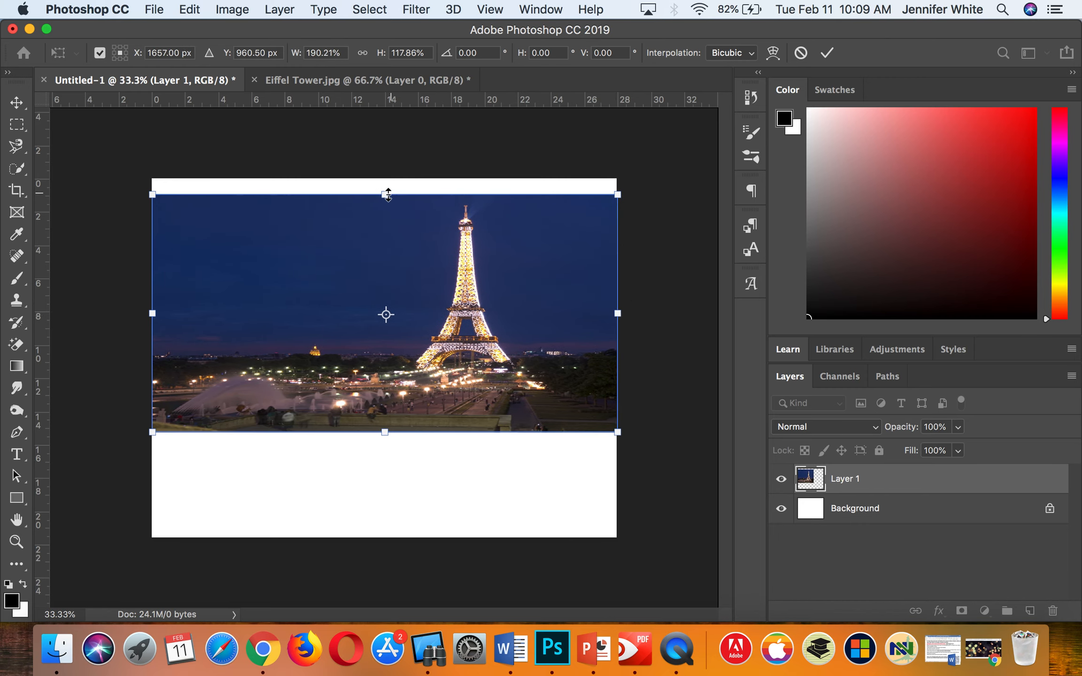
{"action": "left_click_drag", "start_coordinate": [386, 194], "coordinate": [386, 178]}
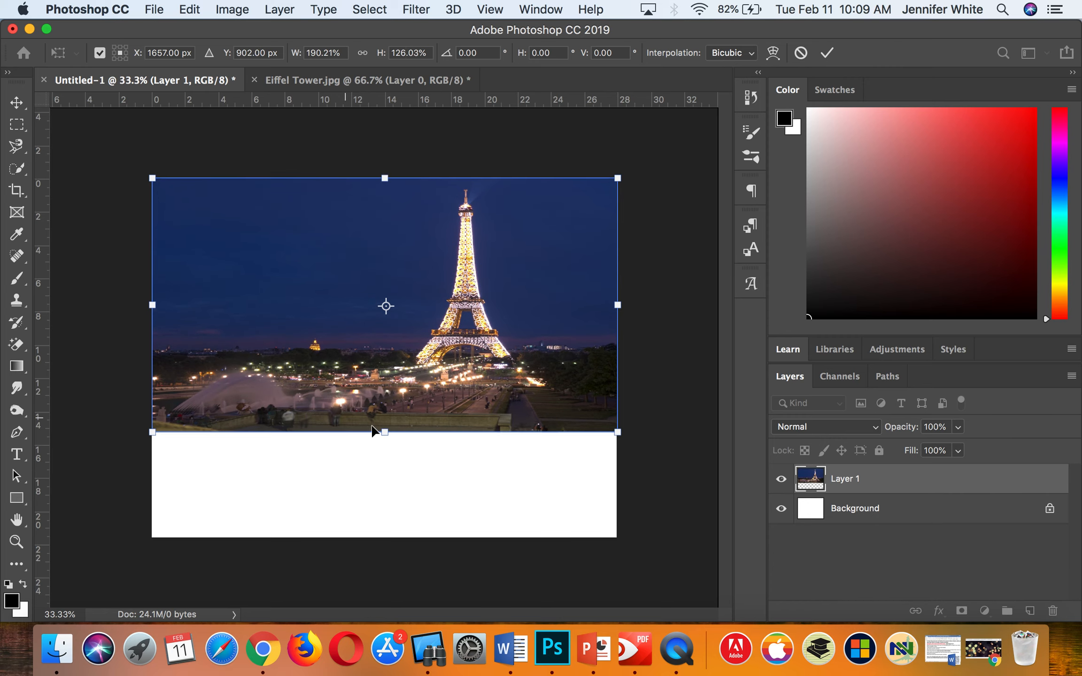
{"action": "left_click_drag", "start_coordinate": [385, 431], "coordinate": [384, 538]}
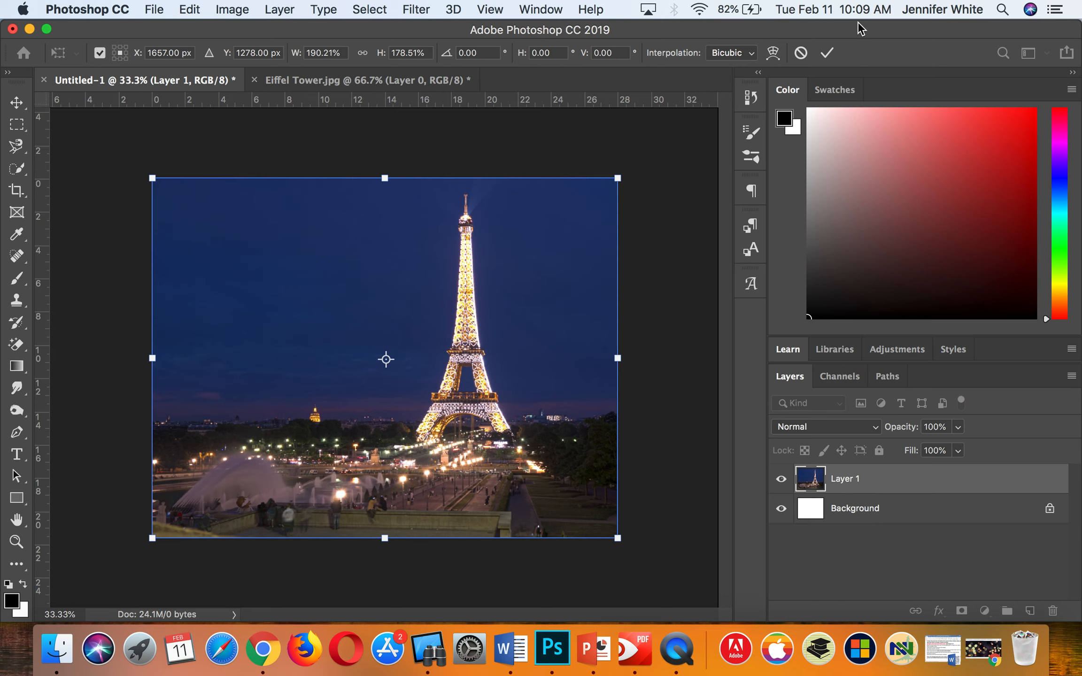
{"action": "left_click", "coordinate": [830, 54]}
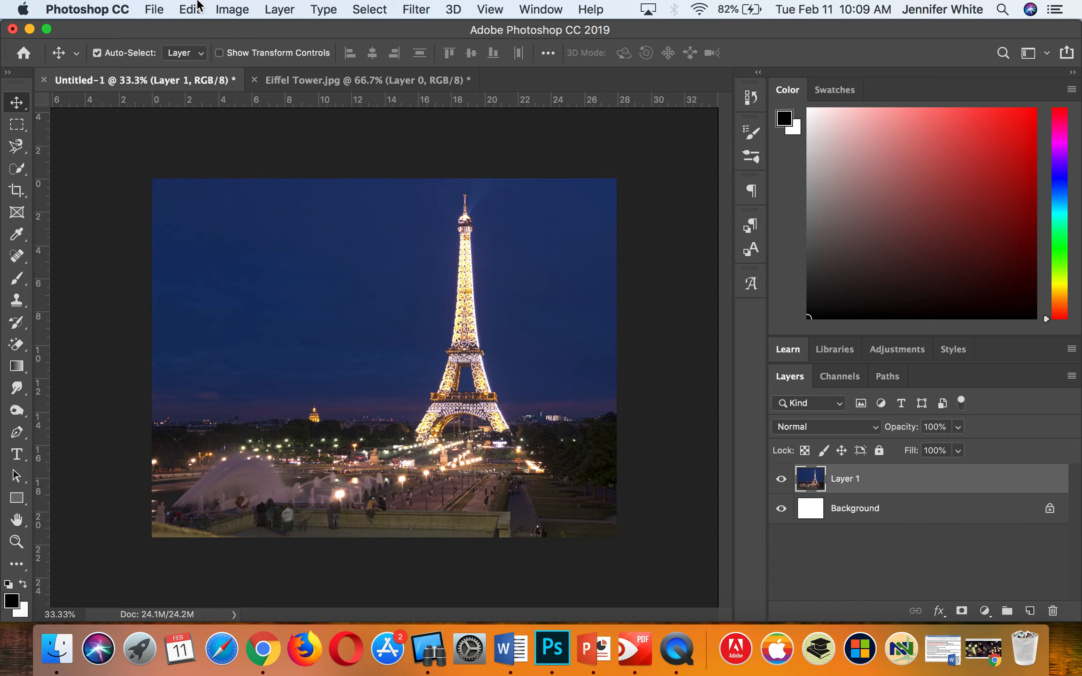
Open Bokeh effect.jpg from the Desktop folder and unlock its Background layer.
{"action": "left_click", "coordinate": [150, 13]}
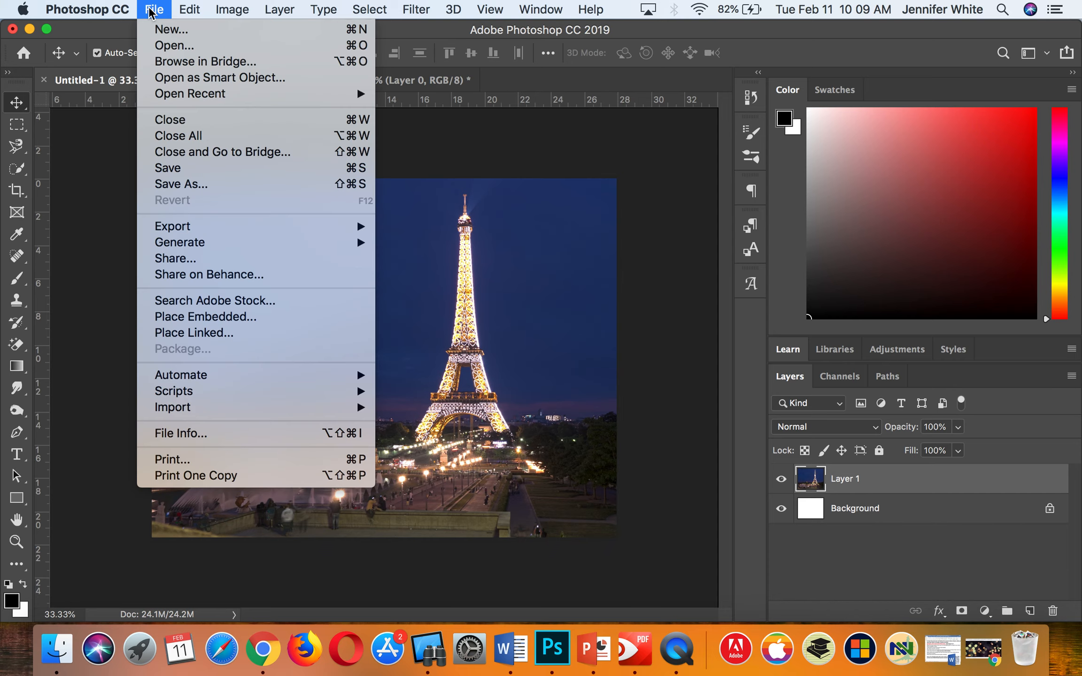
{"action": "left_click", "coordinate": [159, 47]}
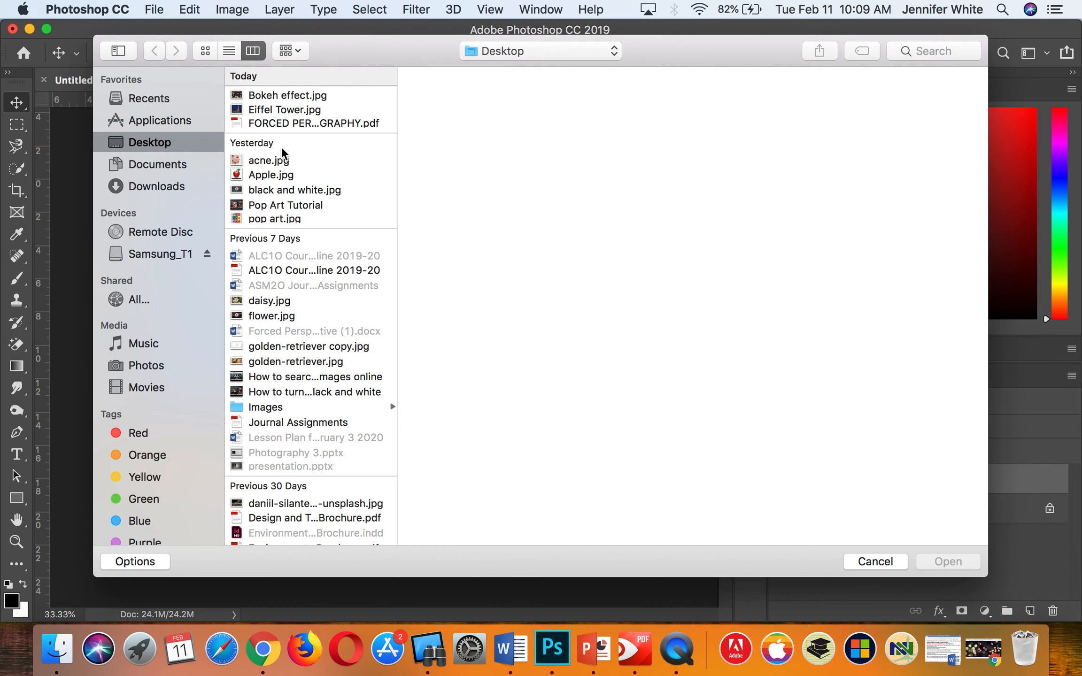
{"action": "left_click", "coordinate": [288, 97]}
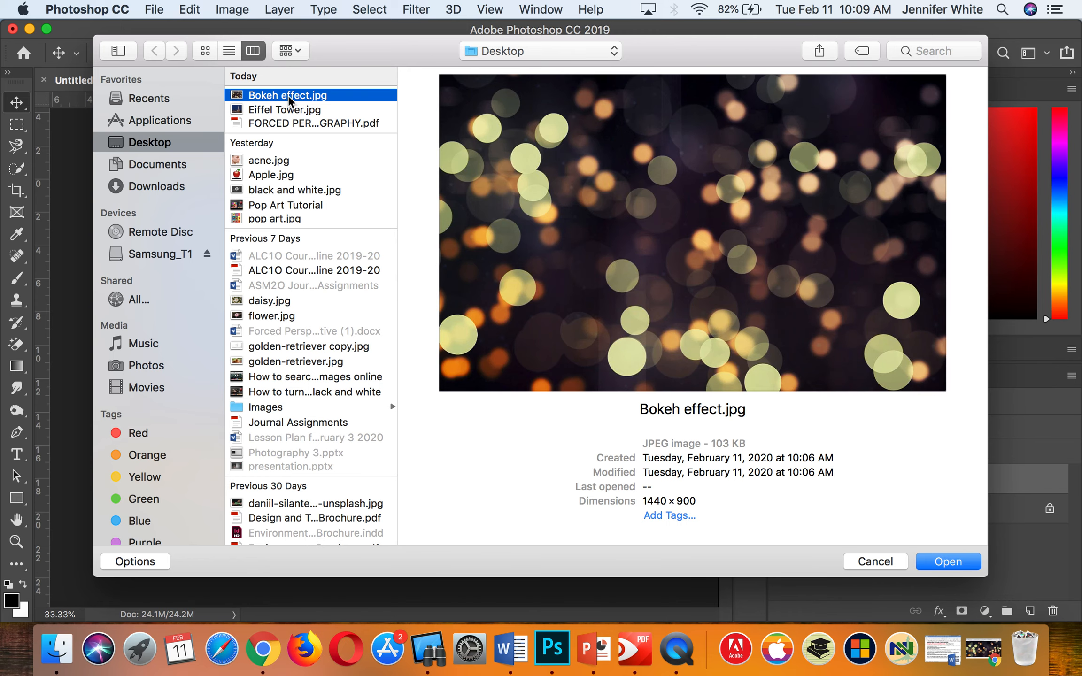
{"action": "left_click", "coordinate": [947, 562]}
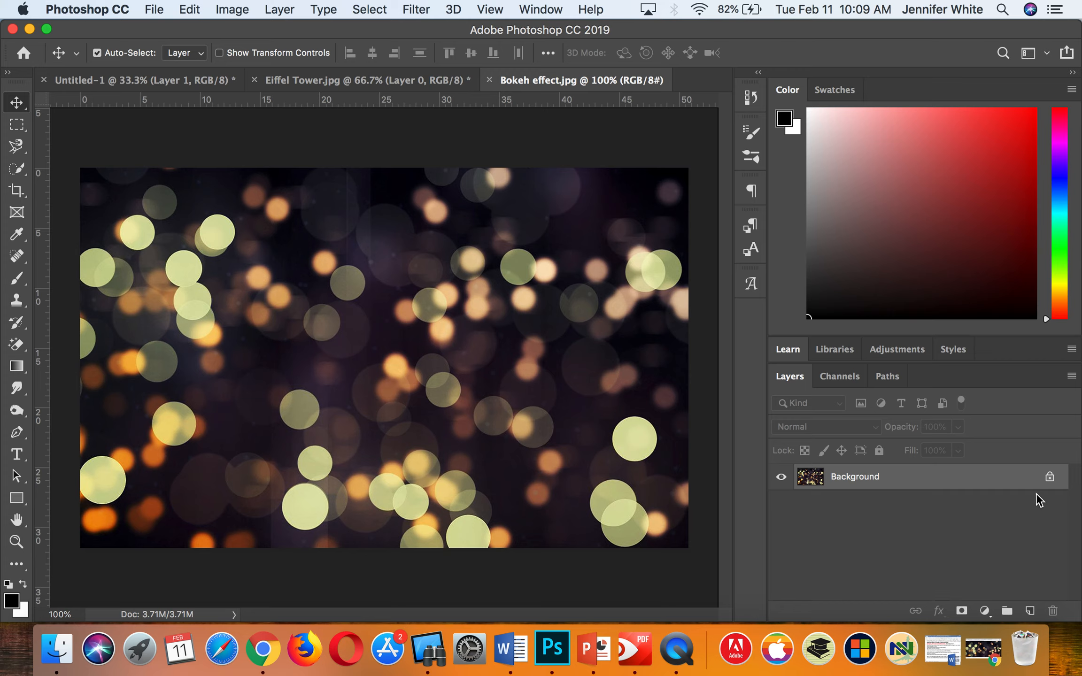
{"action": "left_click", "coordinate": [1049, 477]}
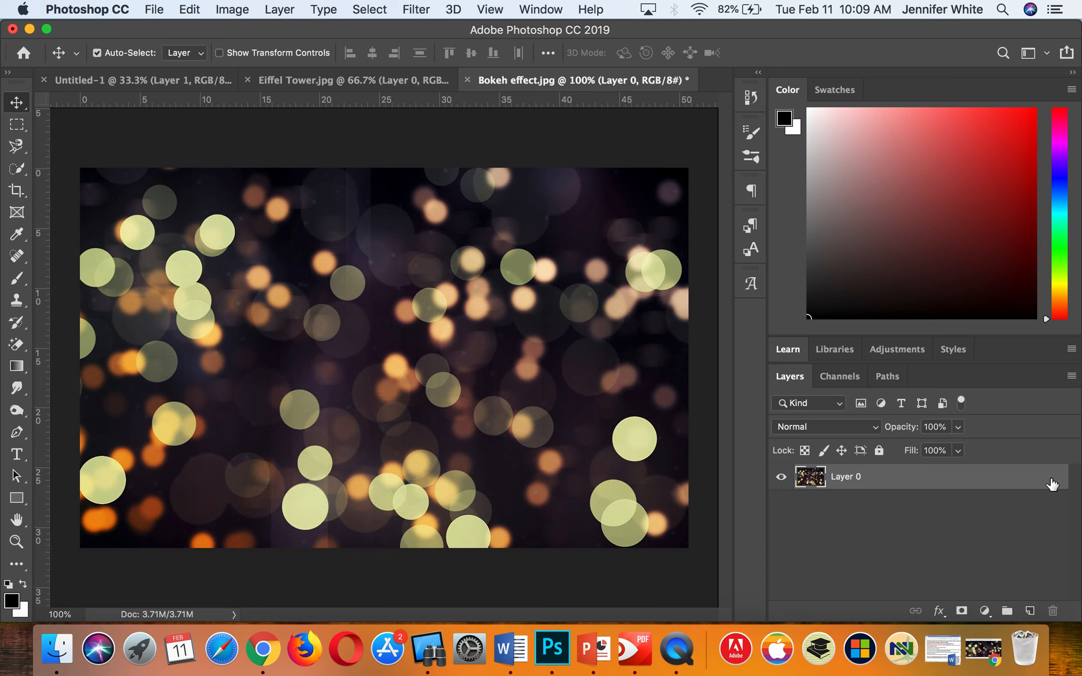
Add the text "Be the best you" in 150 pt Impact across the lower part of the bokeh image.
{"action": "left_click", "coordinate": [17, 454]}
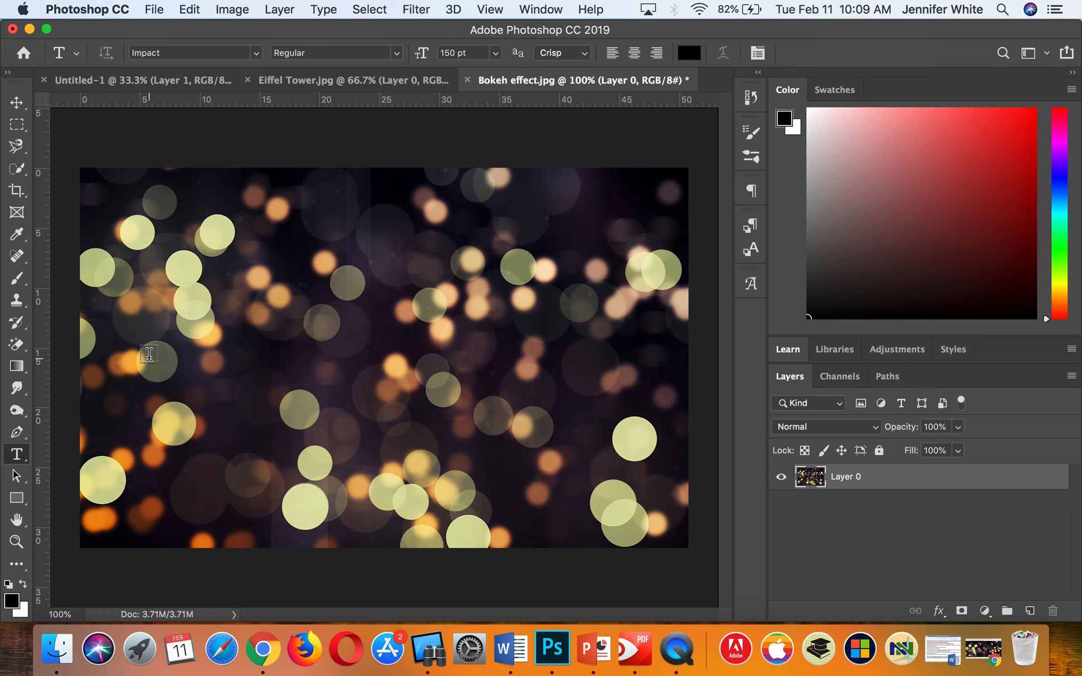
{"action": "left_click", "coordinate": [152, 465]}
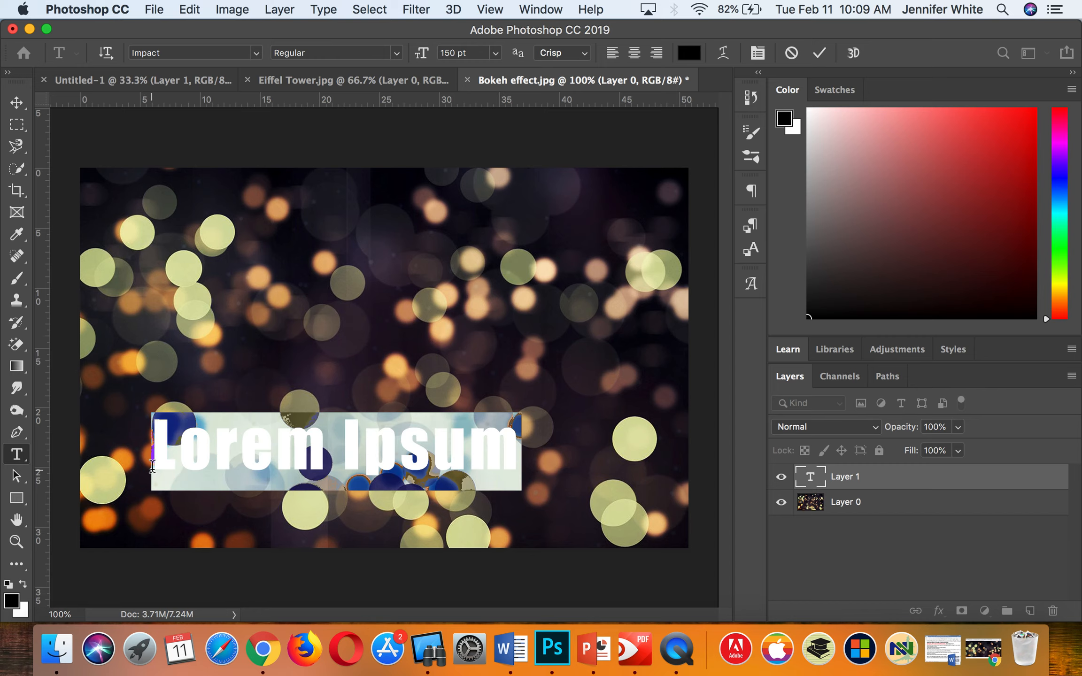
{"action": "type", "text": "Be t"}
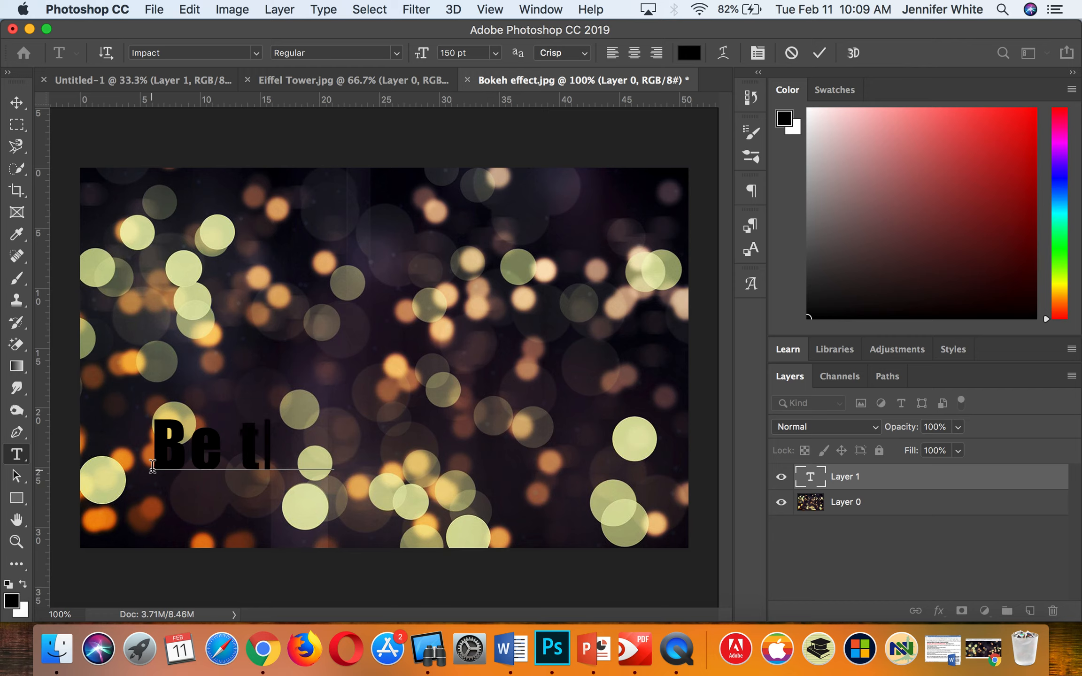
{"action": "type", "text": "he bet"}
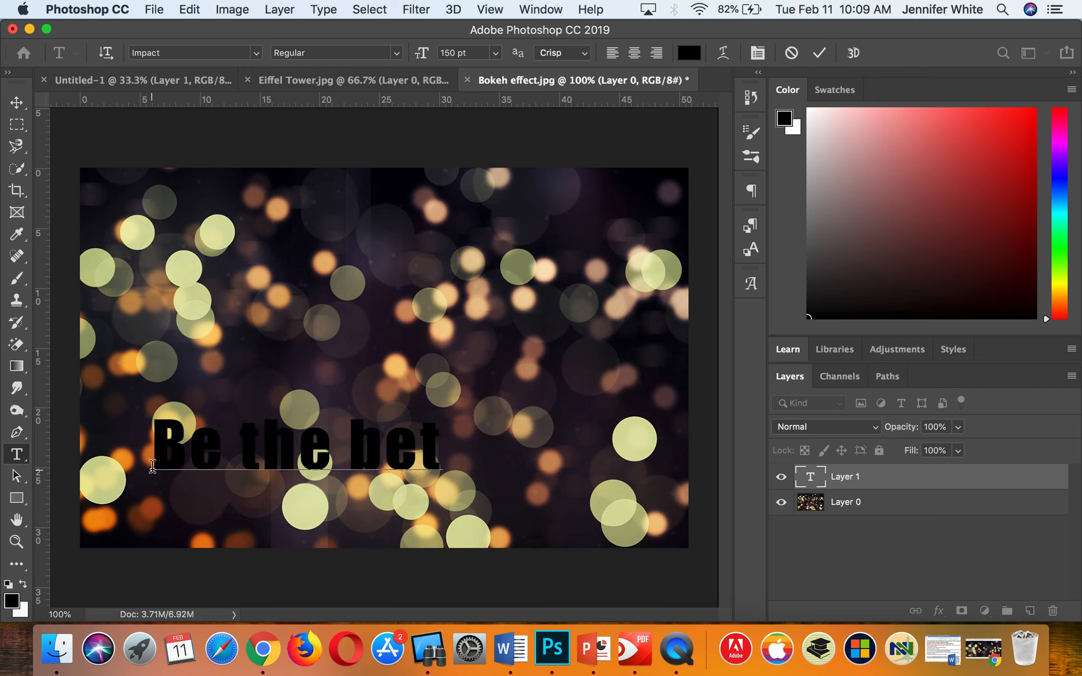
{"action": "key", "text": "BackSpace"}
{"action": "type", "text": "st"}
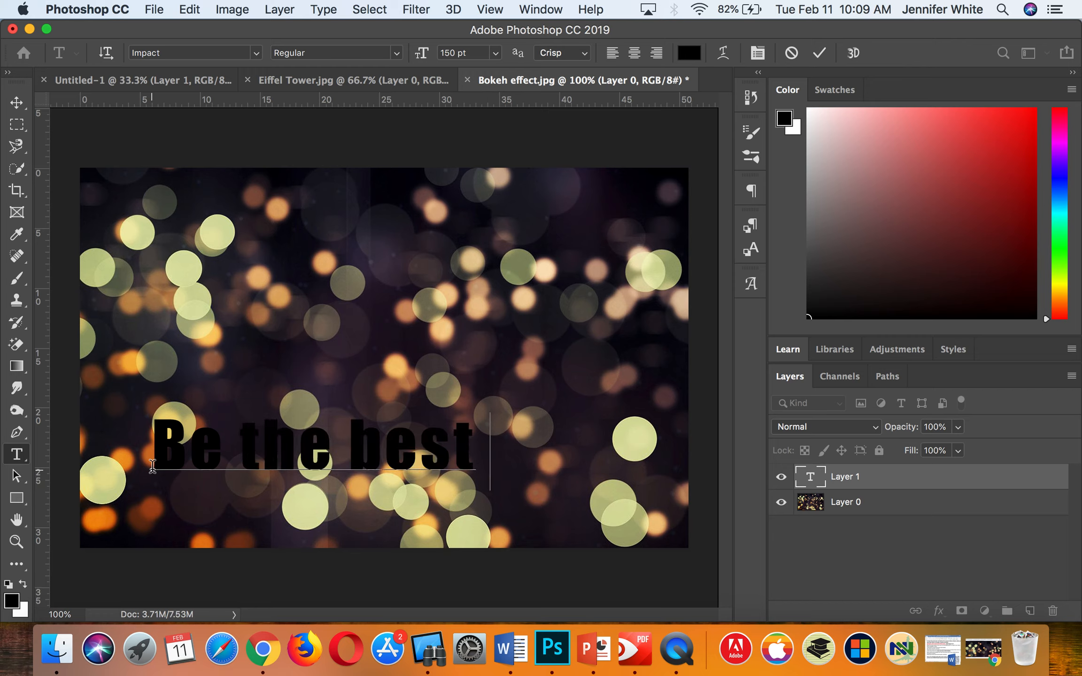
{"action": "type", "text": " you"}
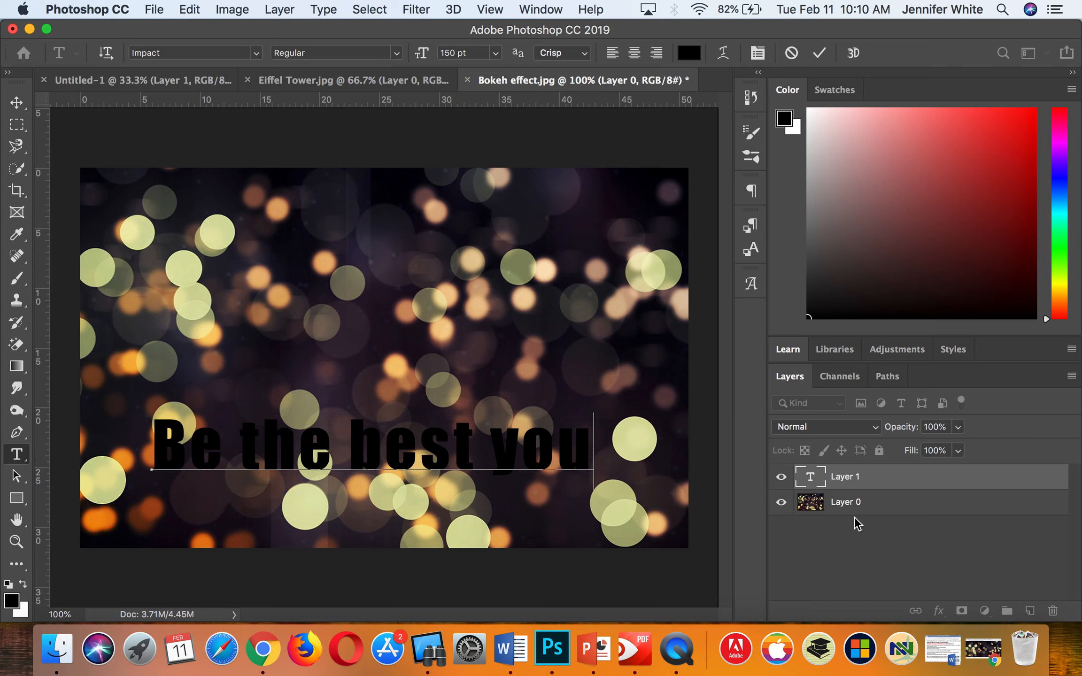
{"action": "left_click", "coordinate": [819, 53]}
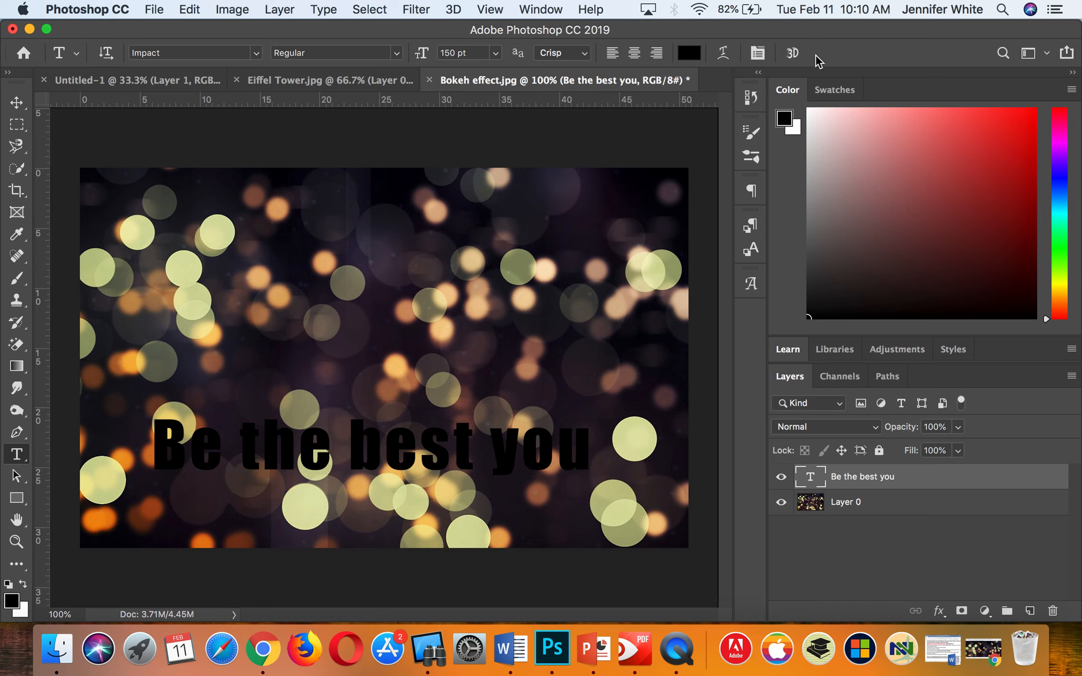
Place the text layer beneath the bokeh layer and mask the bokeh layer to the shape of the lettering.
{"action": "left_click_drag", "start_coordinate": [885, 480], "coordinate": [880, 516]}
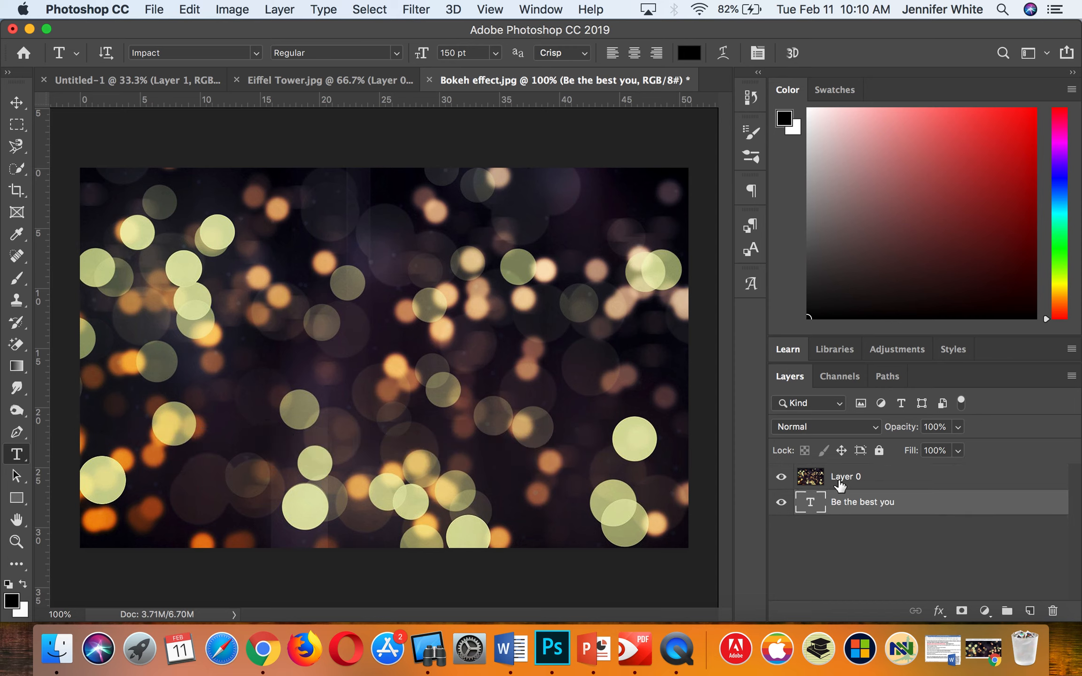
{"action": "left_click", "coordinate": [877, 479]}
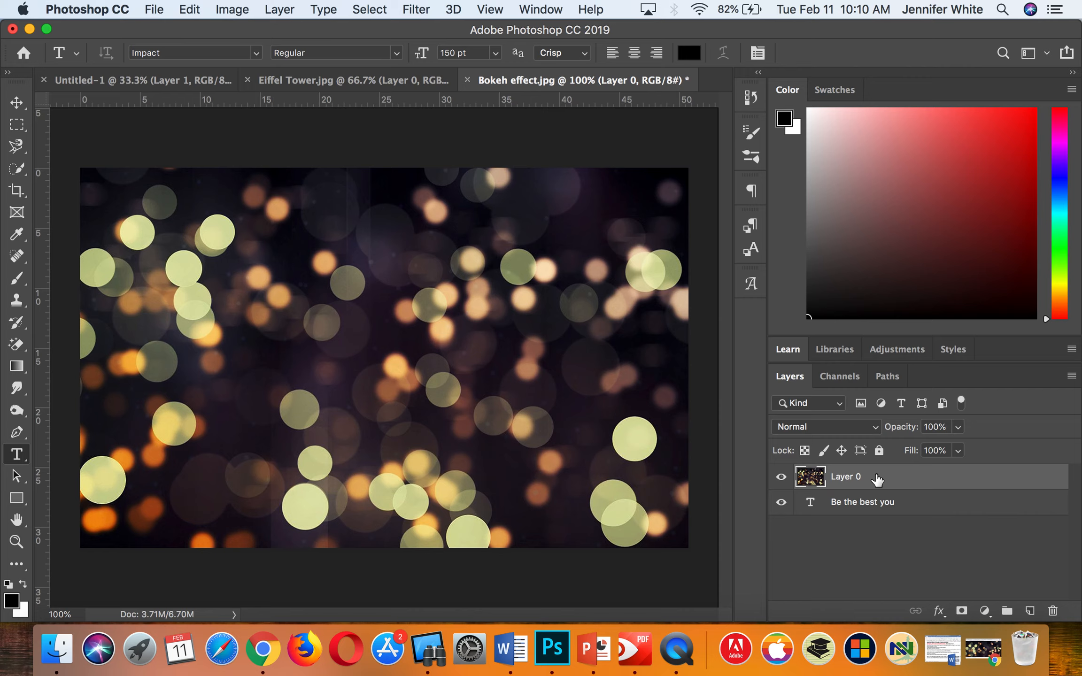
{"action": "left_click_drag", "start_coordinate": [821, 478], "coordinate": [811, 505]}
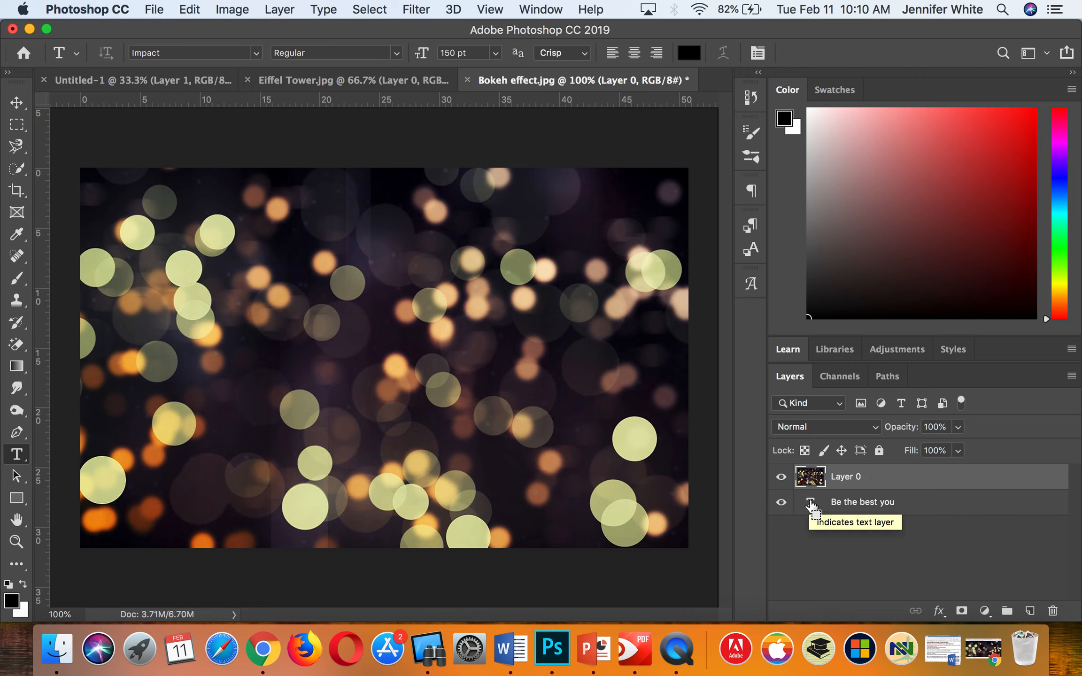
{"action": "left_click", "coordinate": [811, 503], "text": "super"}
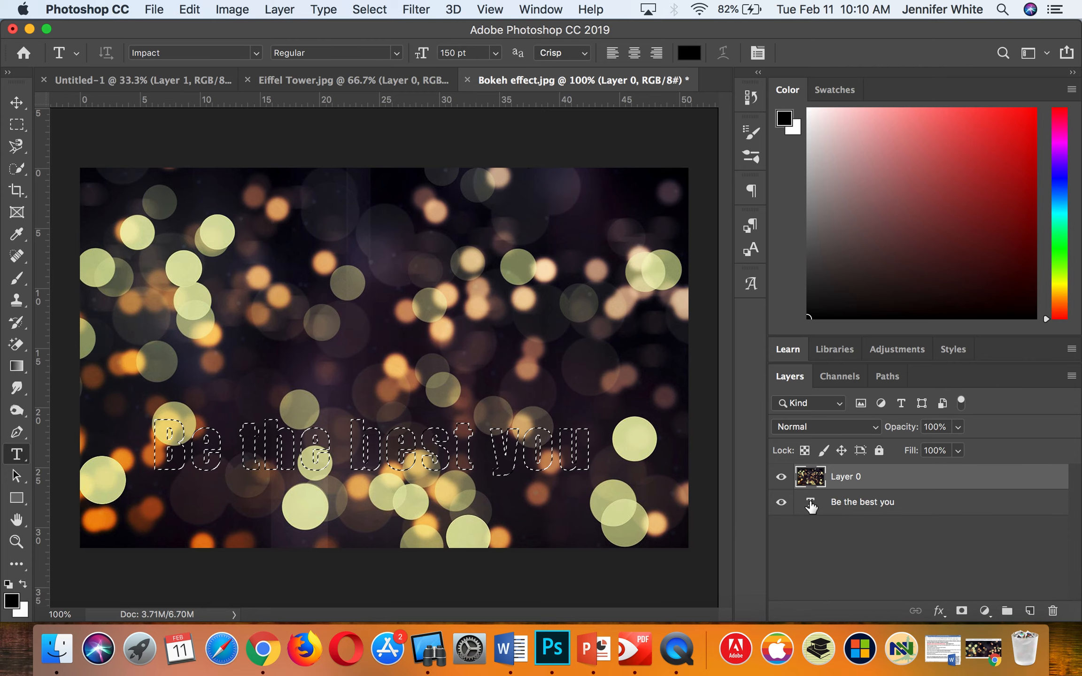
{"action": "left_click", "coordinate": [962, 611]}
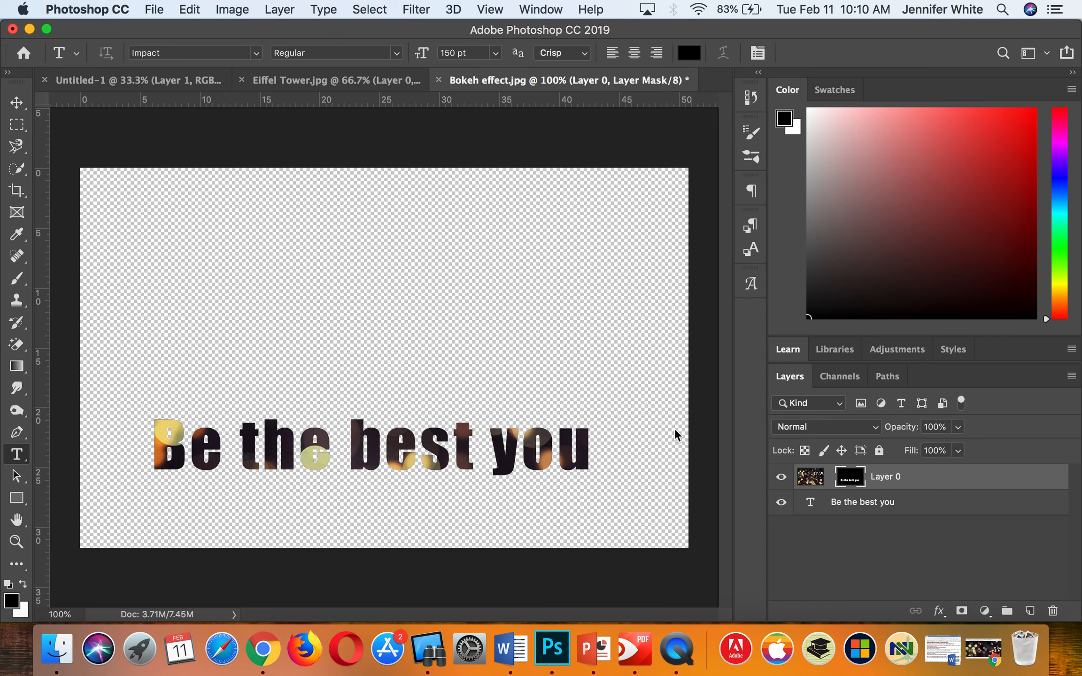
Shift the bokeh image slightly within the lettering, independently of its layer mask.
{"action": "left_click", "coordinate": [22, 111]}
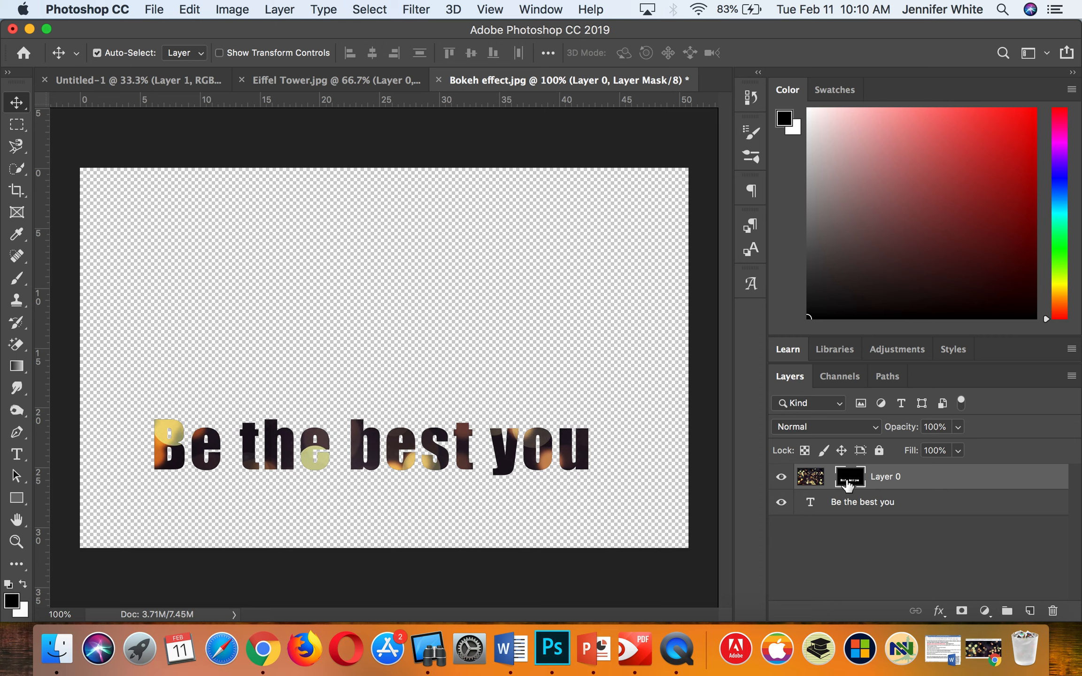
{"action": "left_click", "coordinate": [812, 477]}
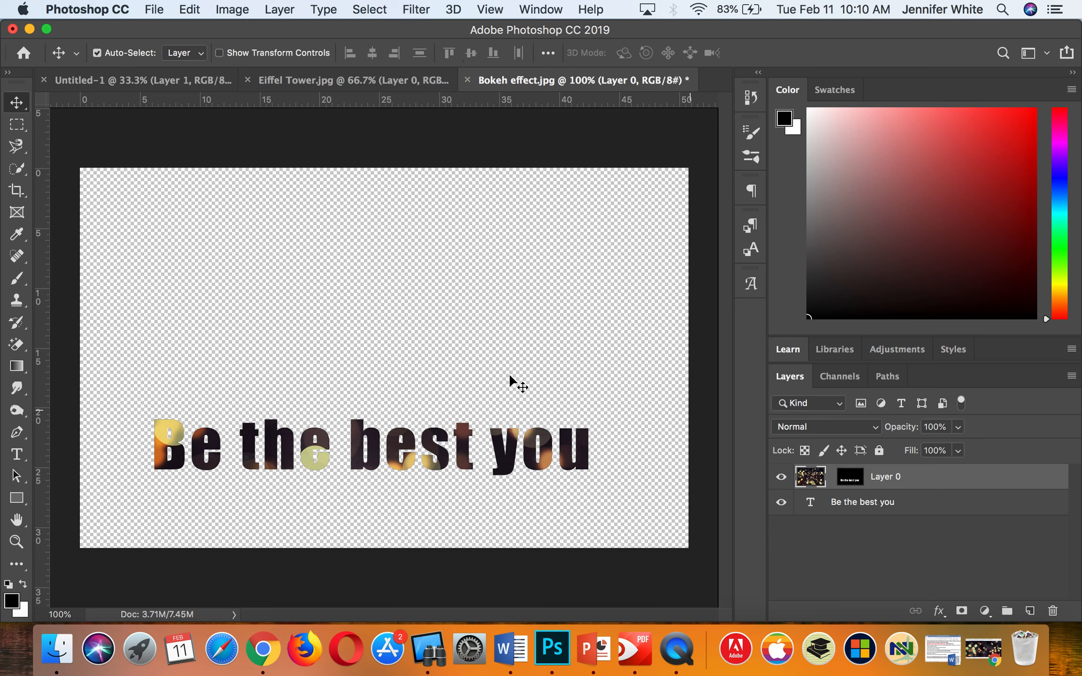
{"action": "left_click_drag", "start_coordinate": [452, 436], "coordinate": [479, 423]}
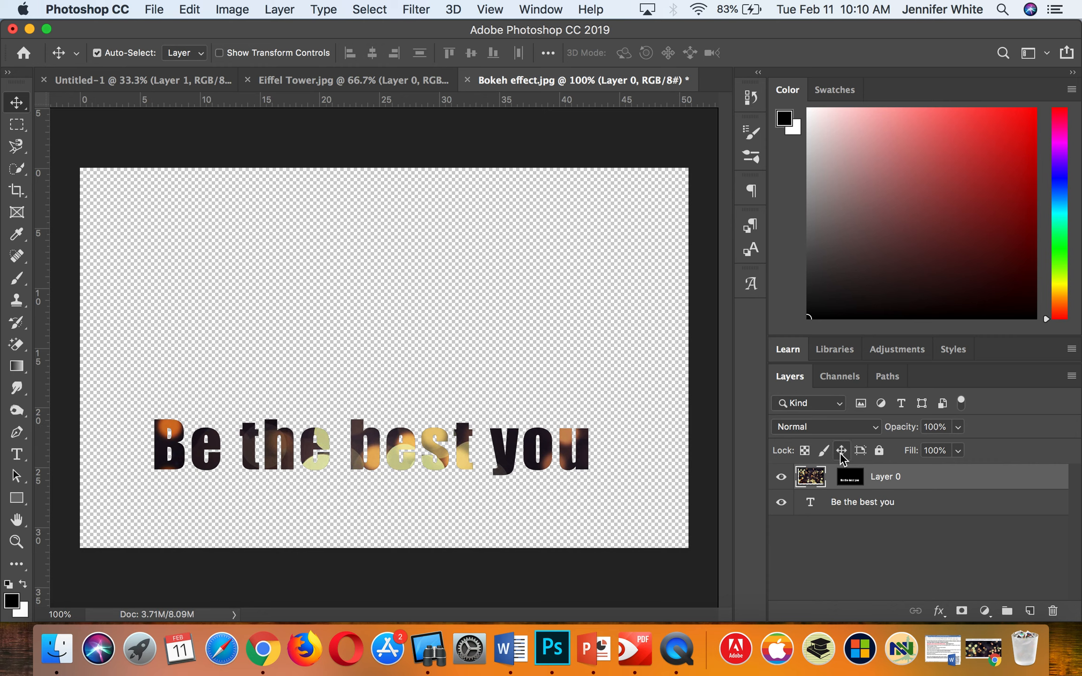
{"action": "left_click", "coordinate": [940, 506], "text": "shift"}
{"action": "right_click", "coordinate": [940, 506]}
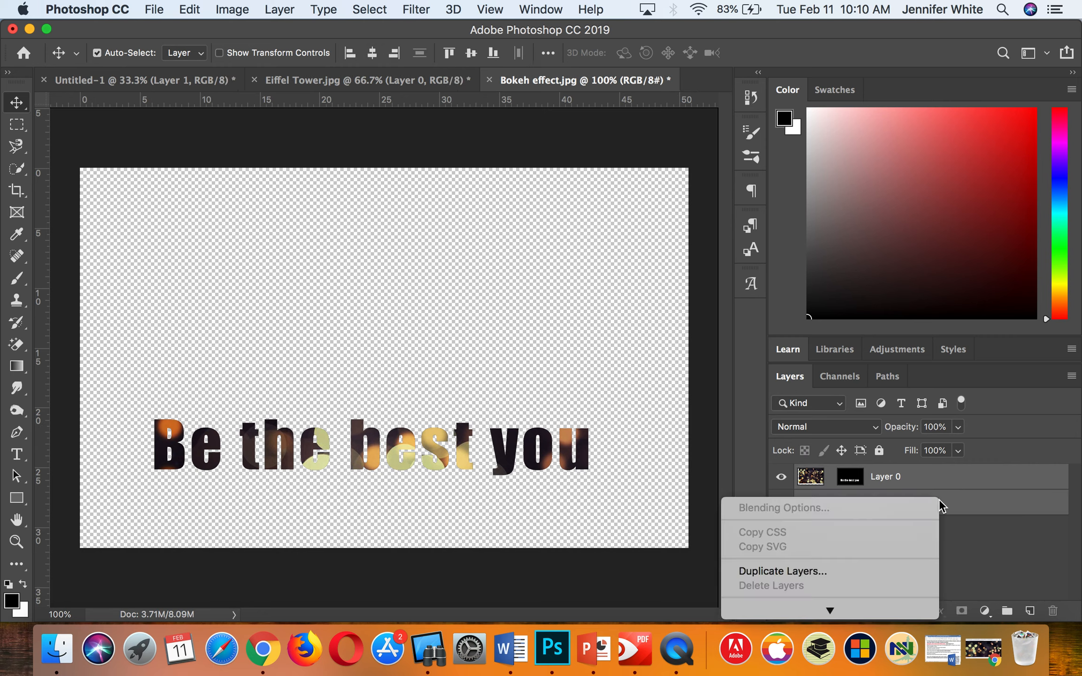
{"action": "scroll", "coordinate": [881, 575], "scroll_direction": "down", "scroll_amount": 10}
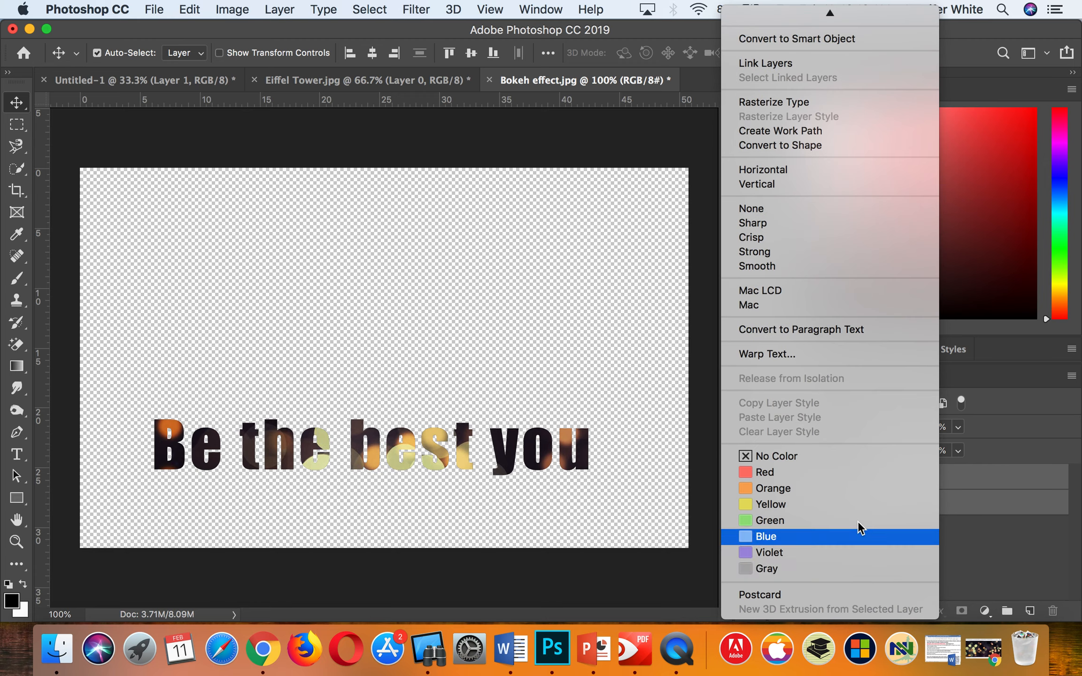
{"action": "left_click", "coordinate": [1031, 457]}
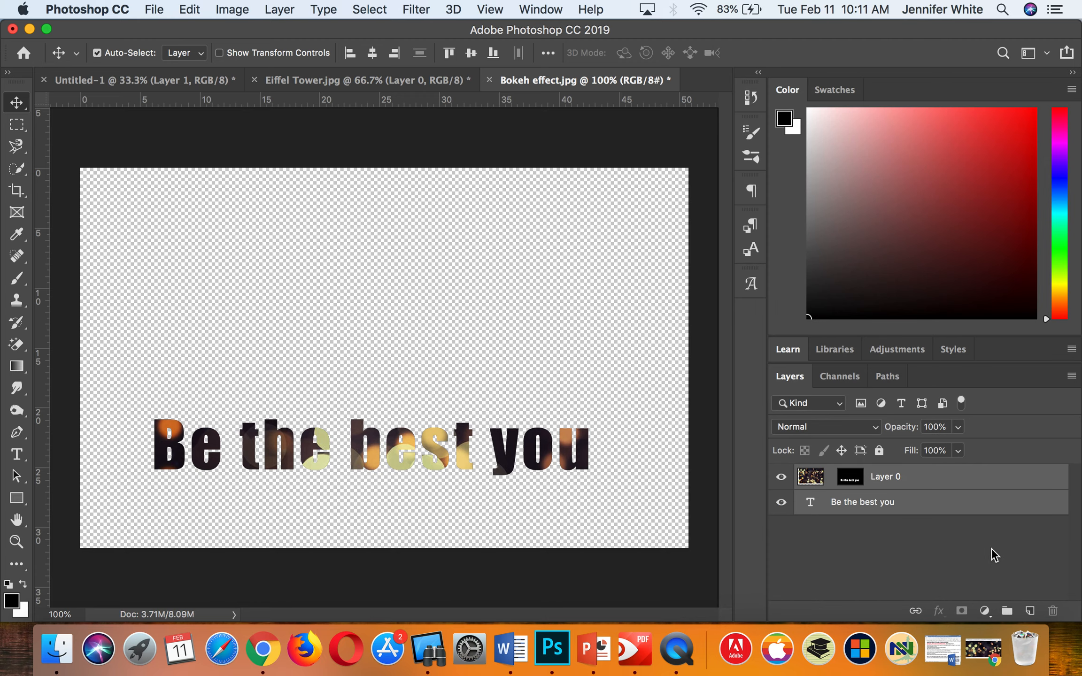
{"action": "left_click", "coordinate": [993, 554]}
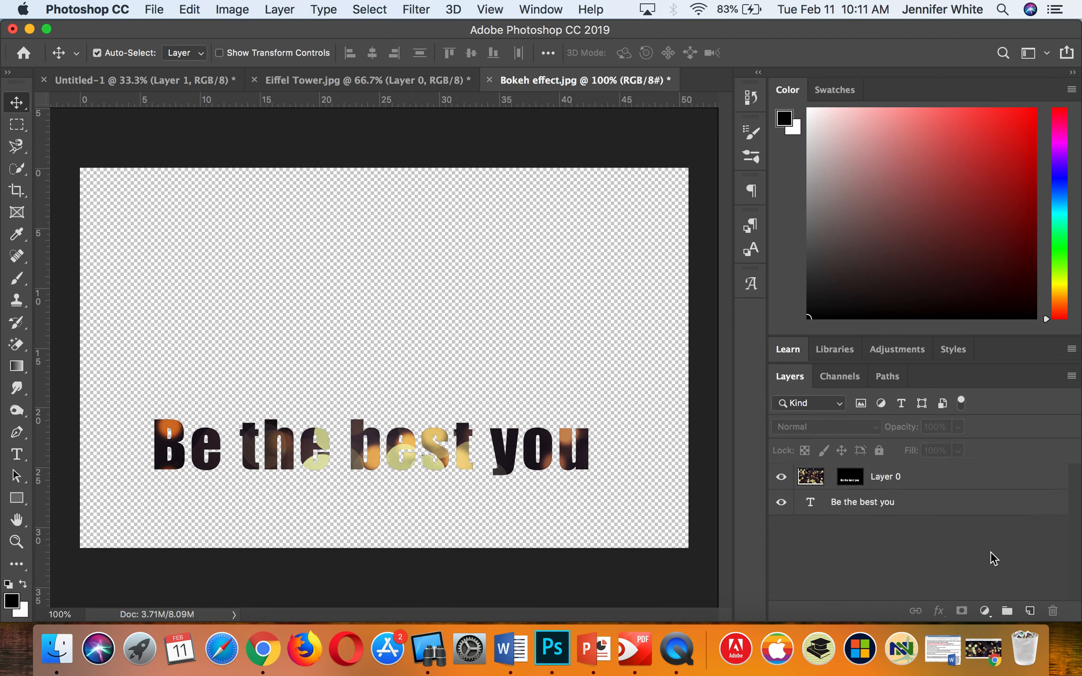
Rasterize the "Be the best you" text layer, with the masked bokeh layer selected alongside it.
{"action": "left_click", "coordinate": [966, 484]}
{"action": "left_click", "coordinate": [961, 507], "text": "shift"}
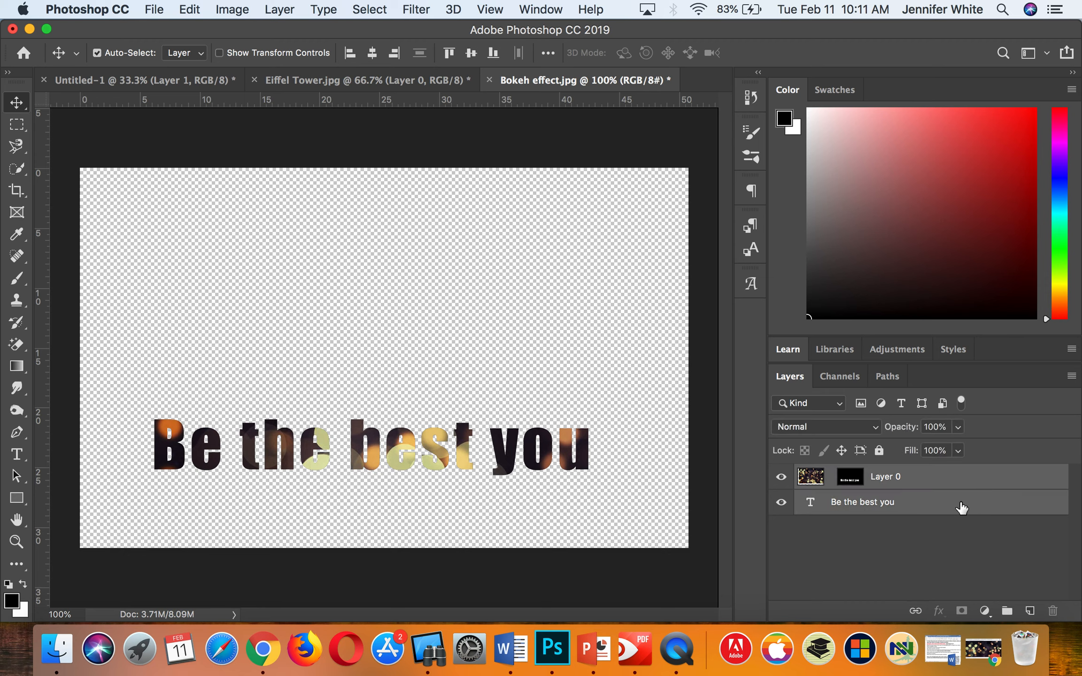
{"action": "right_click", "coordinate": [960, 507]}
{"action": "scroll", "coordinate": [871, 595], "scroll_direction": "down", "scroll_amount": 5}
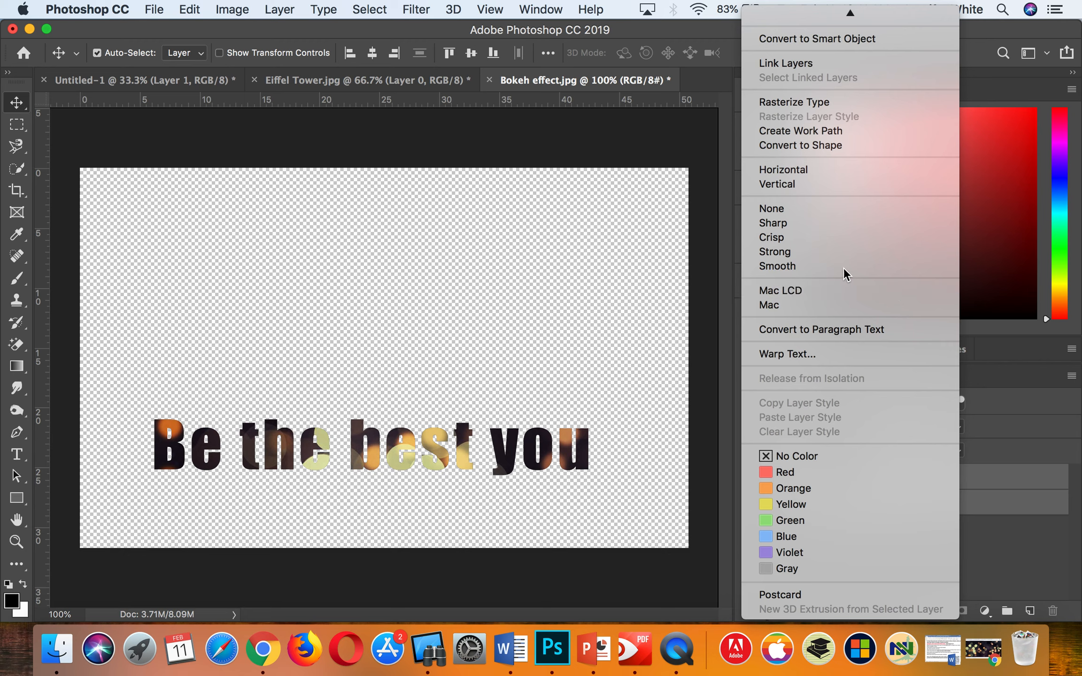
{"action": "left_click", "coordinate": [819, 102]}
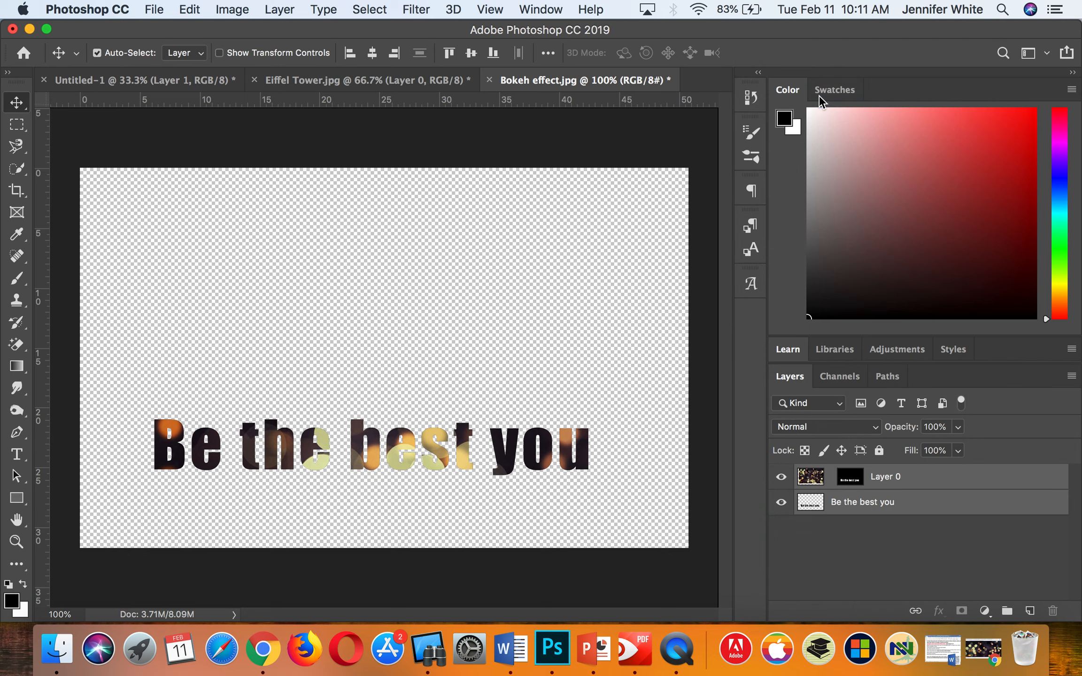
Merge the masked bokeh layer and the rasterized "Be the best you" layer into a single layer.
{"action": "left_click", "coordinate": [911, 504]}
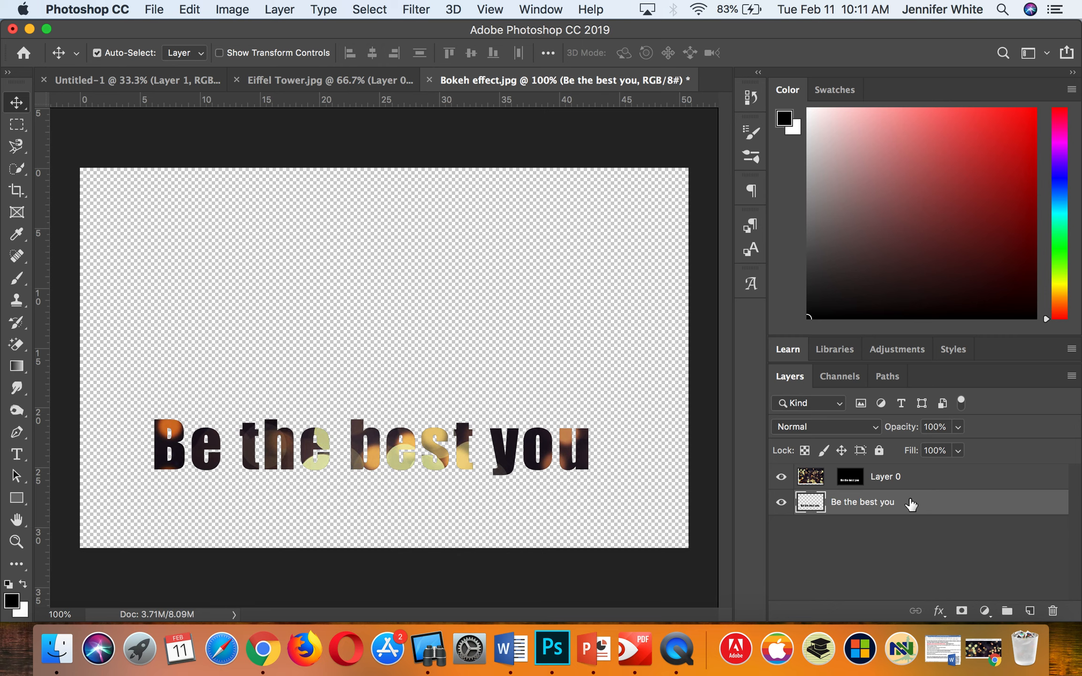
{"action": "left_click", "coordinate": [925, 484]}
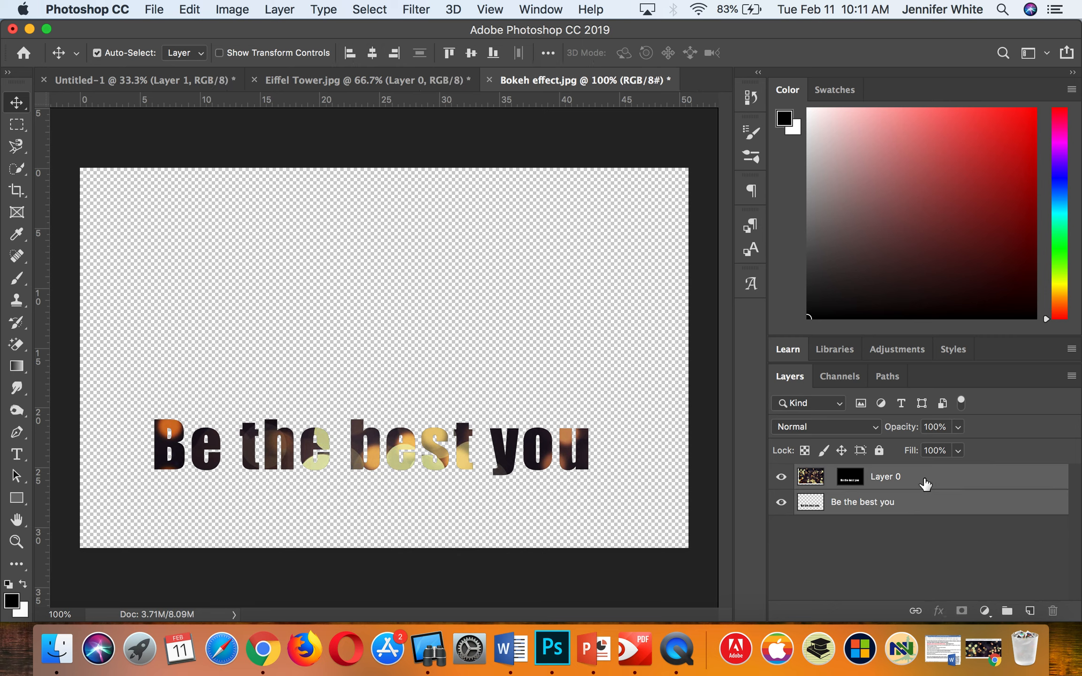
{"action": "left_click", "coordinate": [923, 502]}
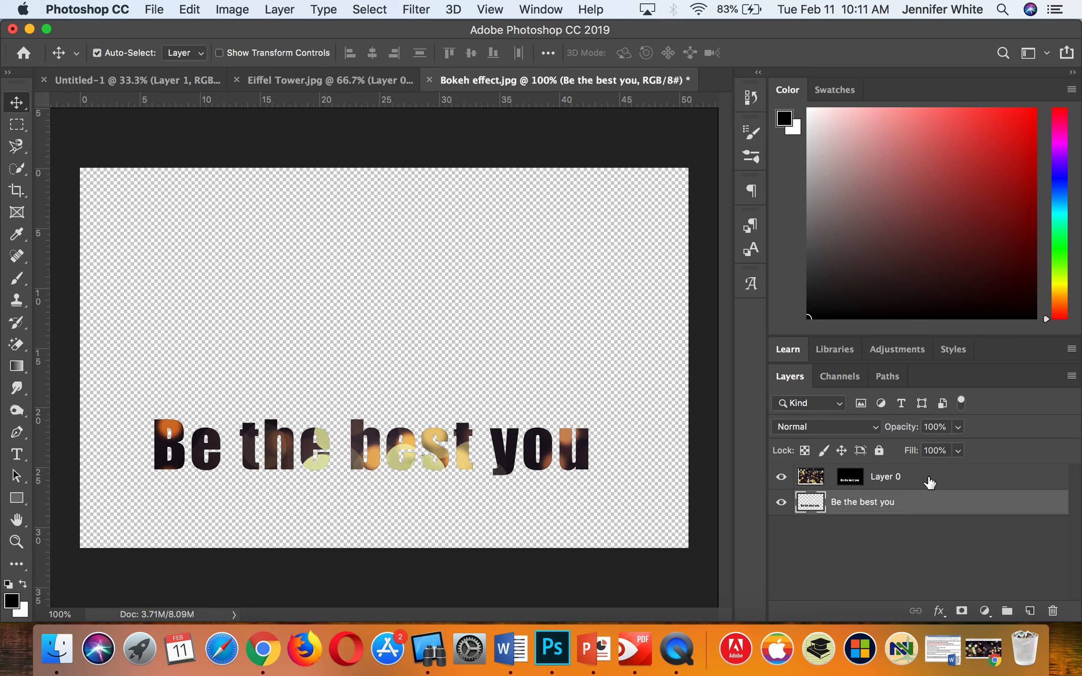
{"action": "left_click", "coordinate": [932, 482], "text": "shift"}
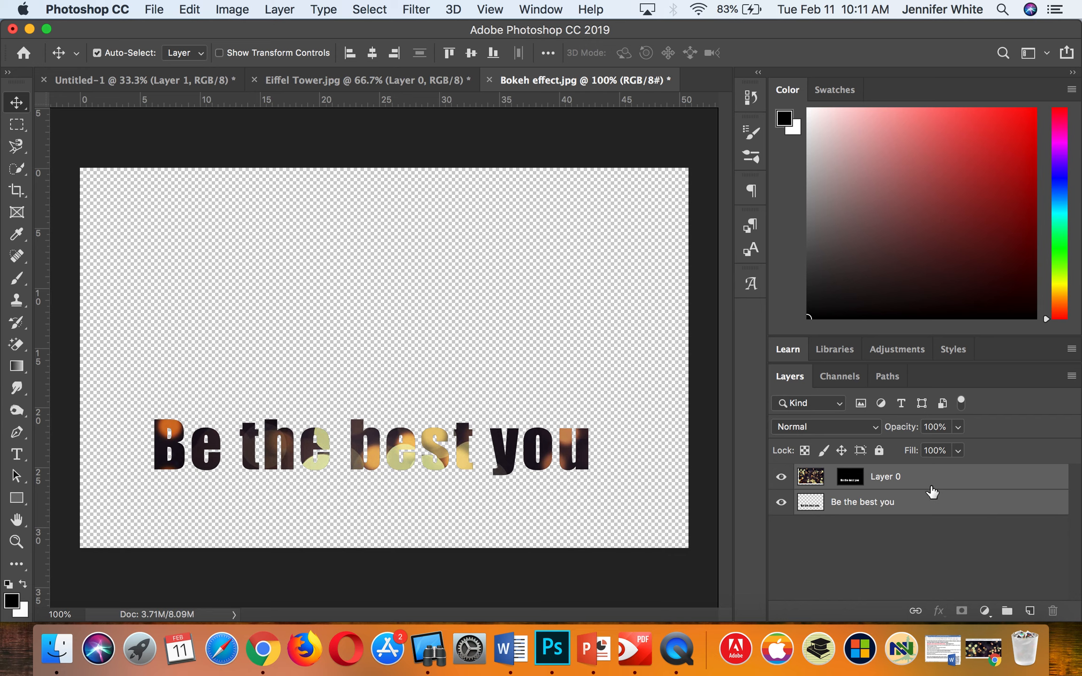
{"action": "right_click", "coordinate": [930, 498]}
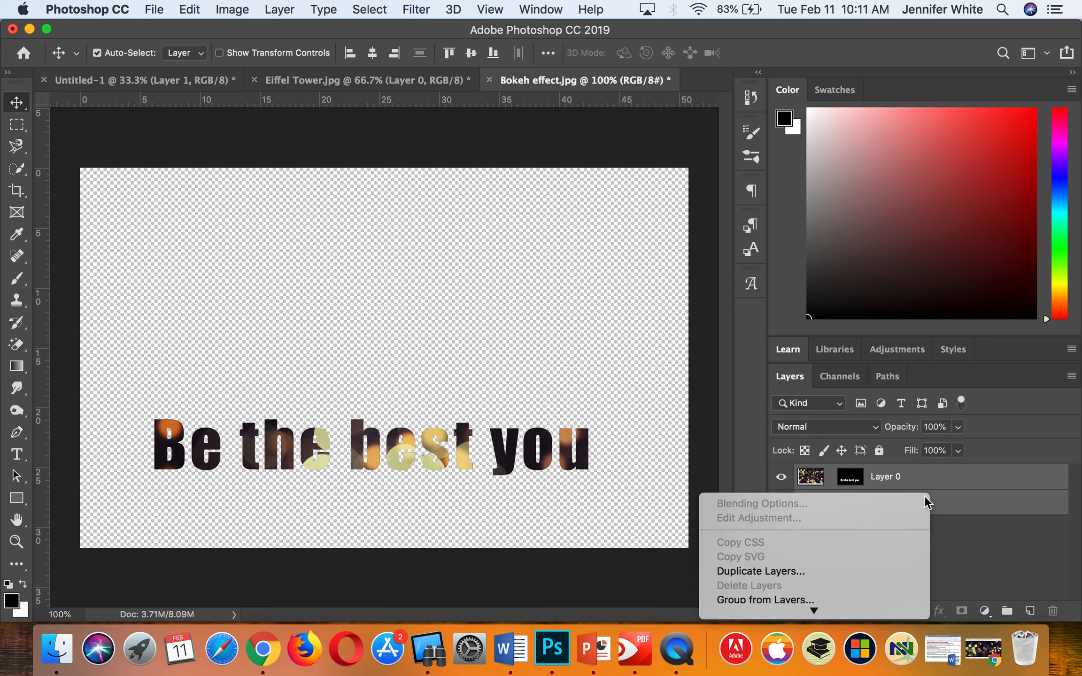
{"action": "scroll", "coordinate": [845, 550], "scroll_direction": "down", "scroll_amount": 10}
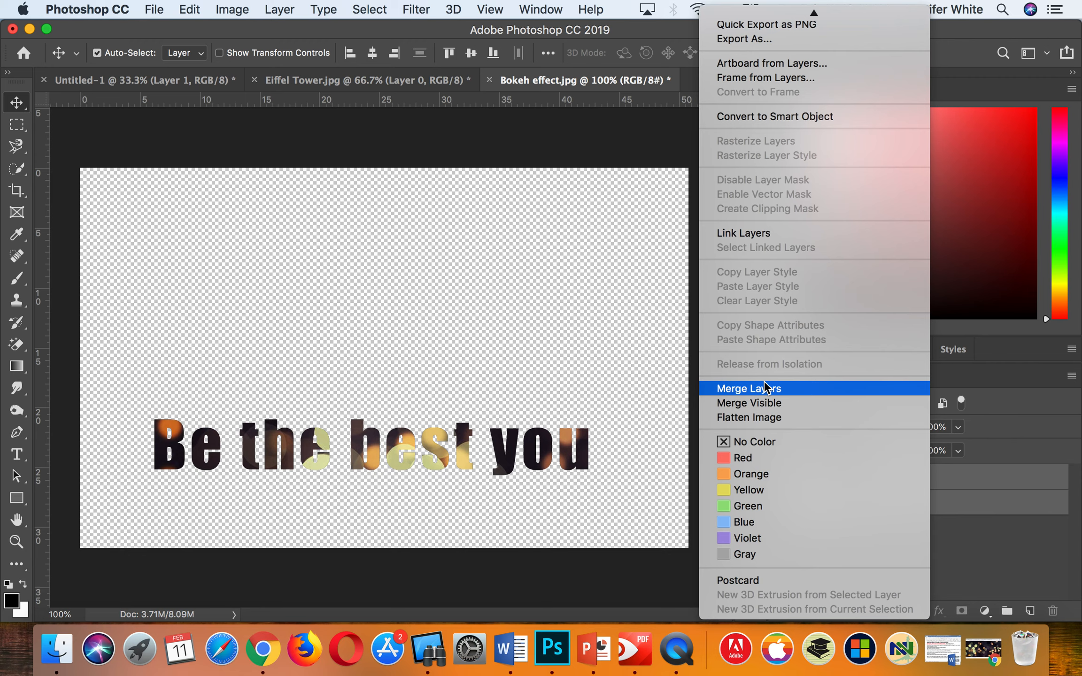
{"action": "left_click", "coordinate": [766, 387]}
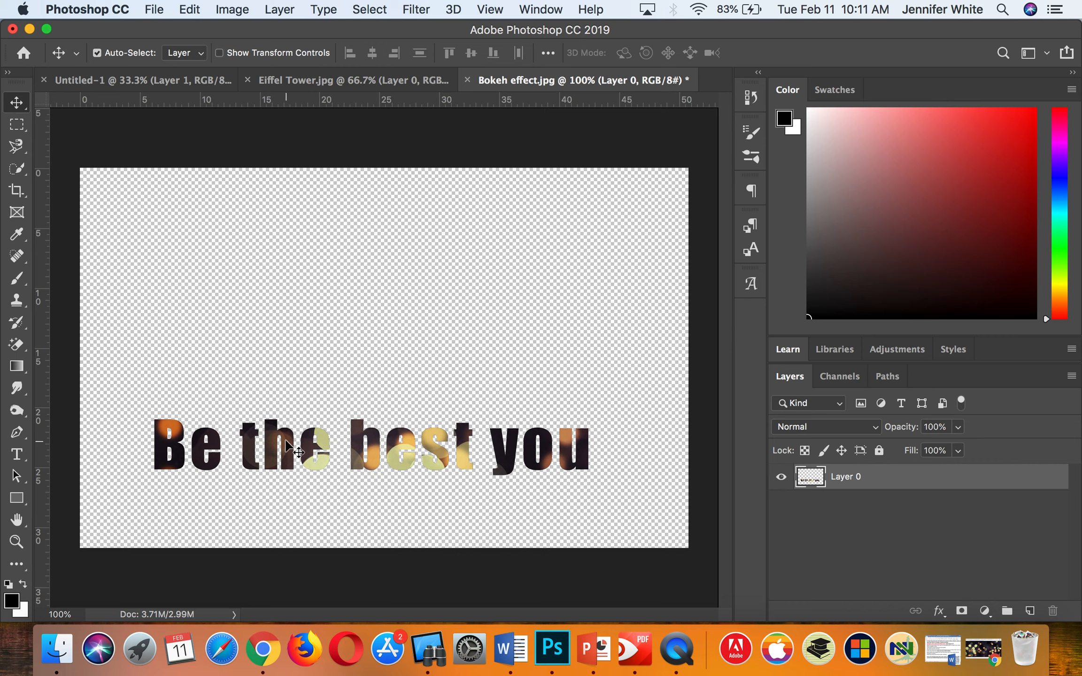
Copy the merged bokeh lettering into the Untitled-1 document and enlarge it in the sky beside the top of the Eiffel Tower.
{"action": "left_click_drag", "start_coordinate": [287, 446], "coordinate": [173, 84]}
{"action": "left_click_drag", "start_coordinate": [261, 242], "coordinate": [463, 291]}
{"action": "key", "text": "super+t"}
{"action": "left_click_drag", "start_coordinate": [382, 282], "coordinate": [366, 239]}
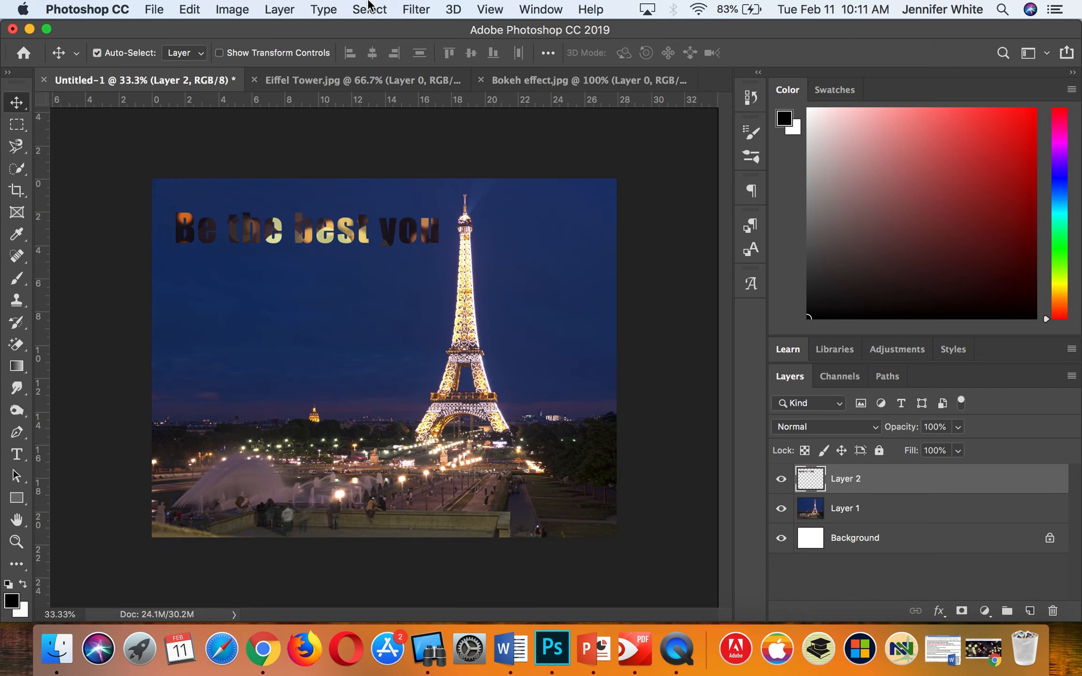
Save the composition to the Desktop as a JPEG named Quote with quality 12 and Baseline ("Standard") format, and minimize the window.
{"action": "left_click", "coordinate": [156, 10]}
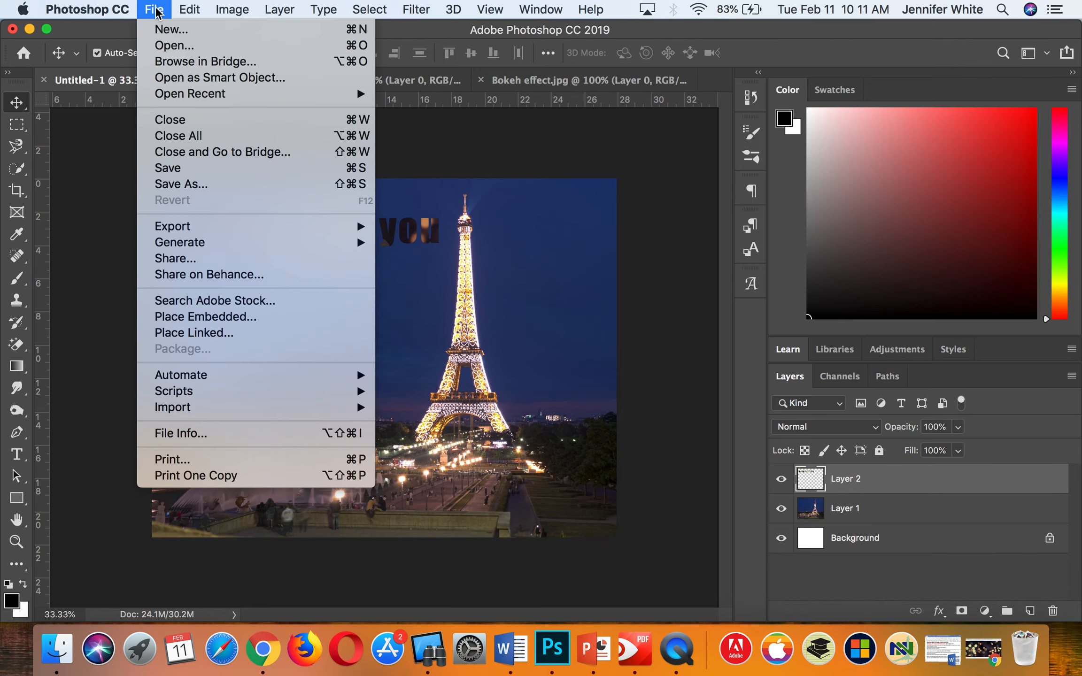
{"action": "left_click", "coordinate": [170, 182]}
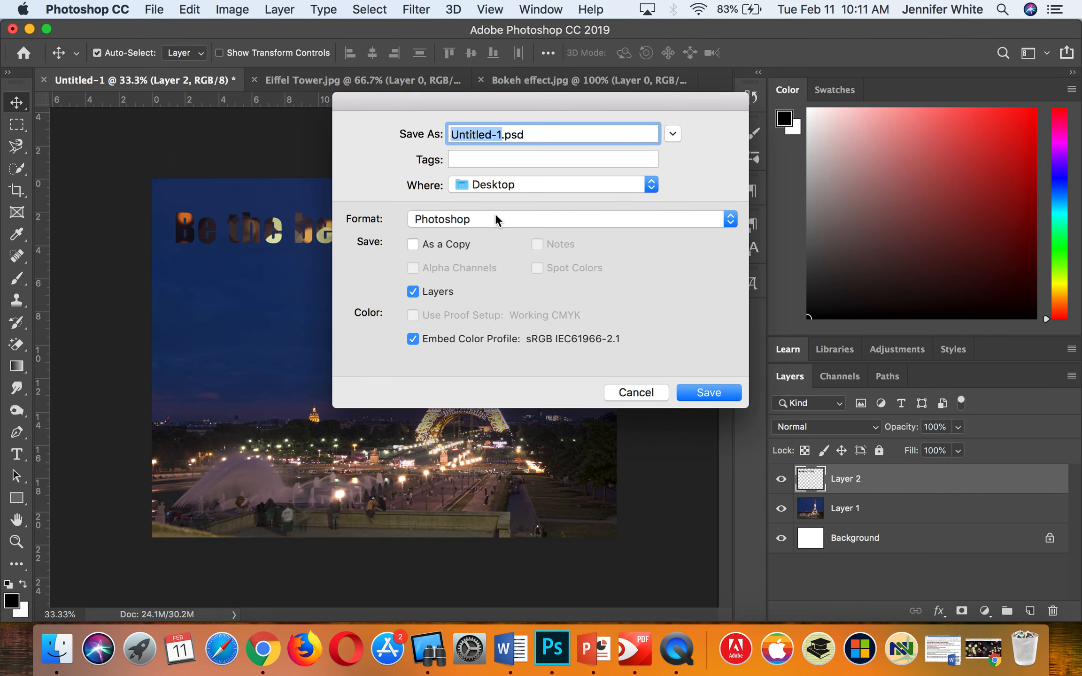
{"action": "type", "text": "Qu"}
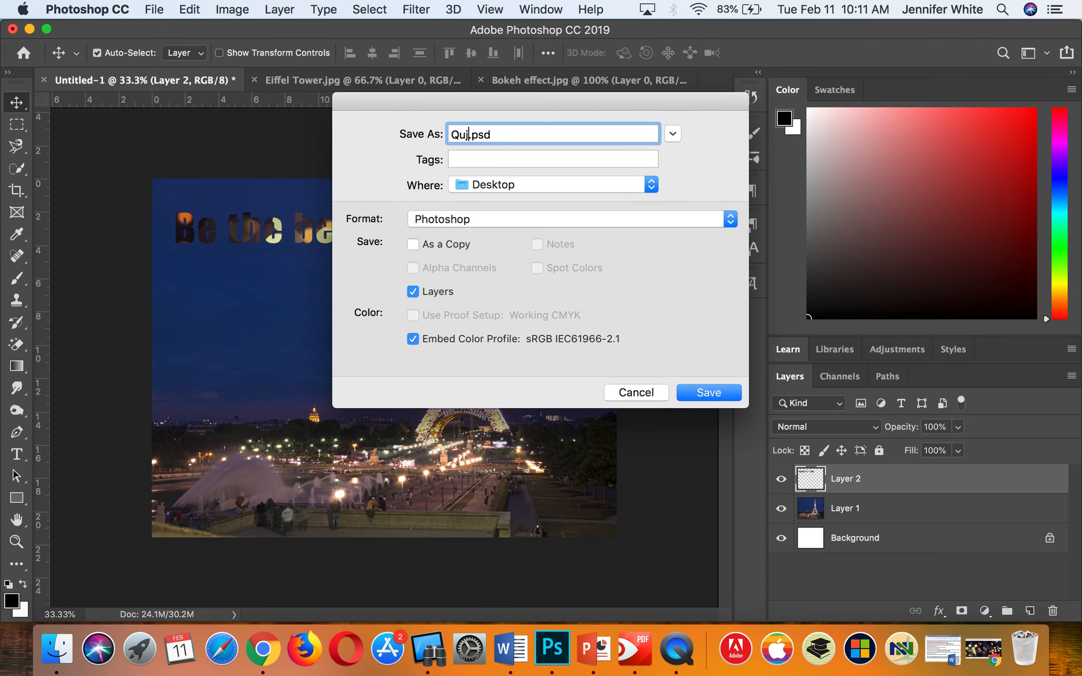
{"action": "type", "text": "ote"}
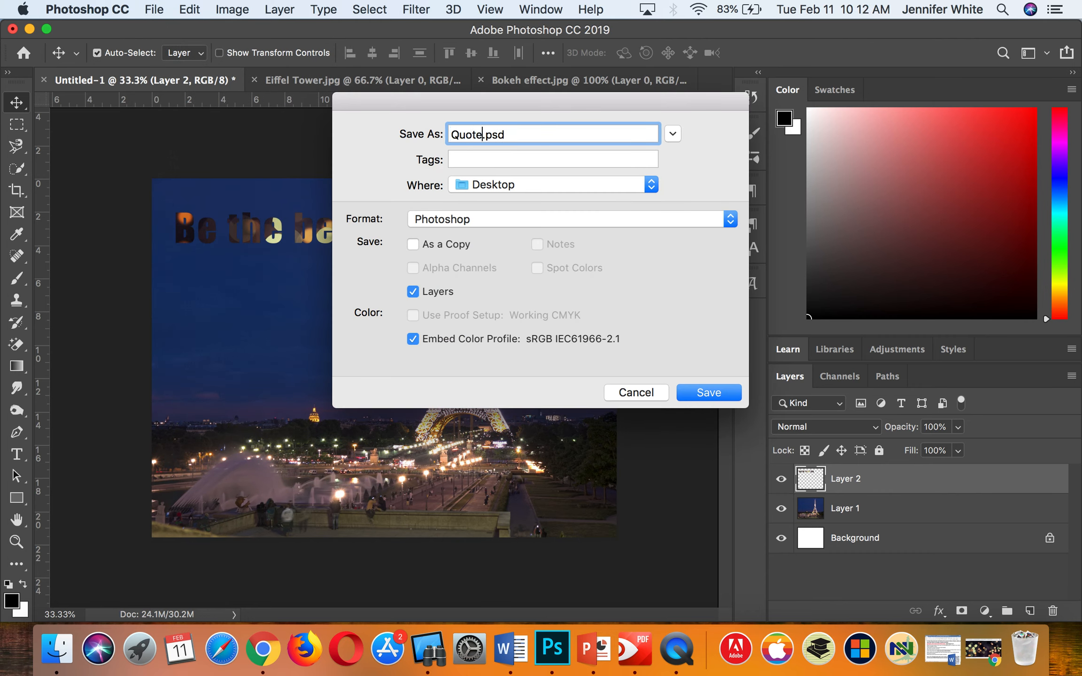
{"action": "left_click", "coordinate": [496, 214]}
{"action": "left_click", "coordinate": [453, 331]}
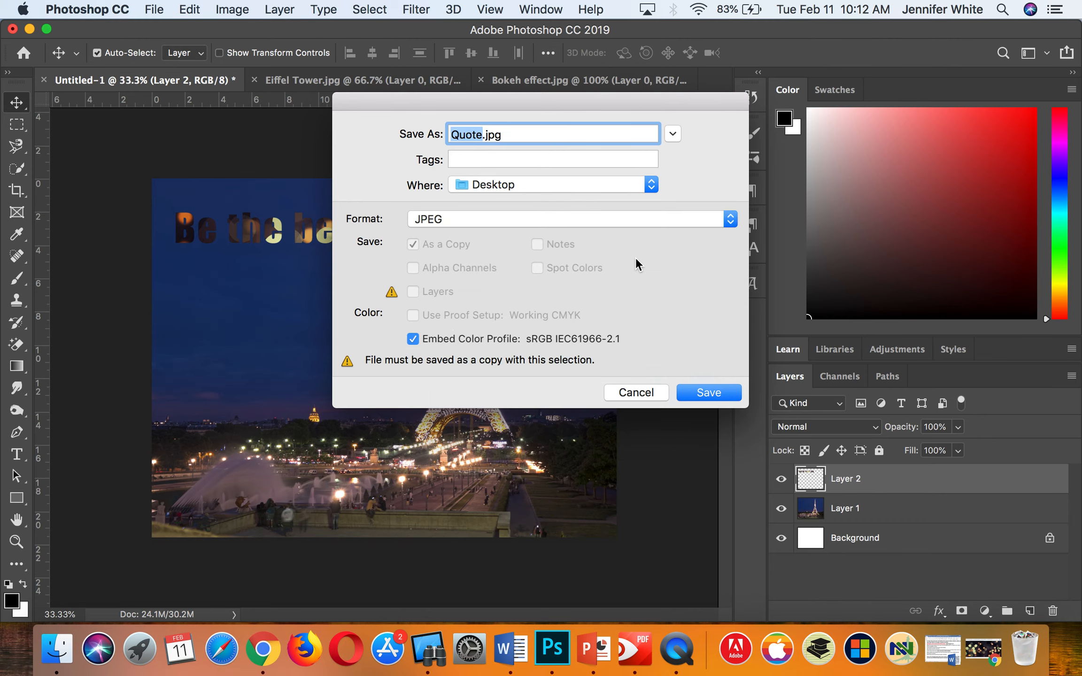
{"action": "left_click", "coordinate": [708, 392]}
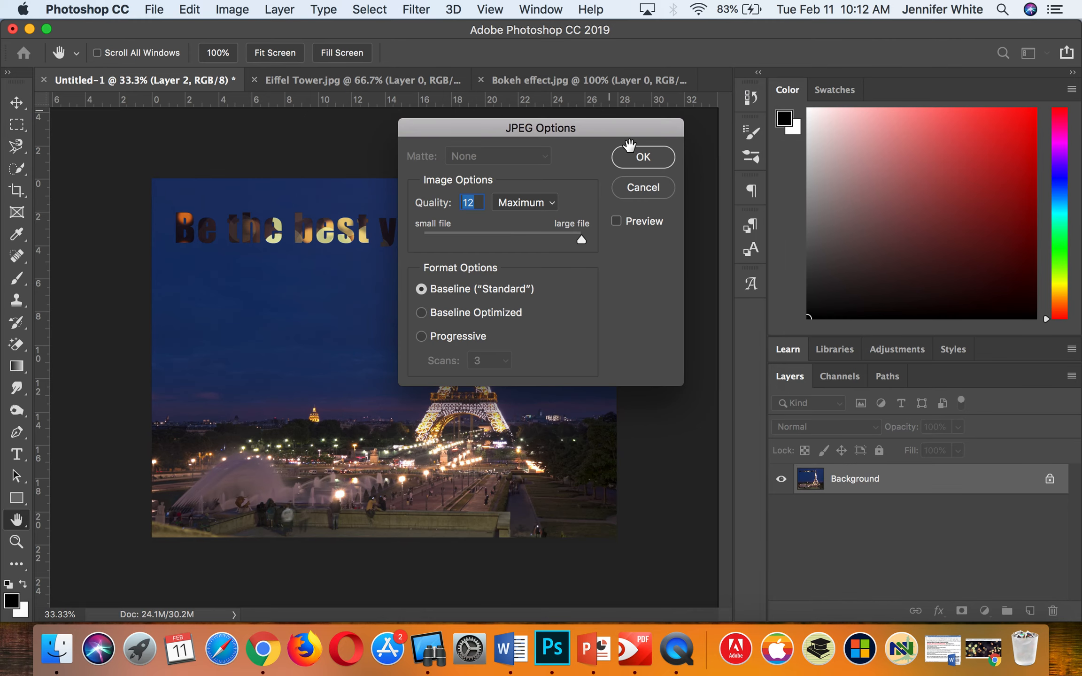
{"action": "left_click", "coordinate": [645, 158]}
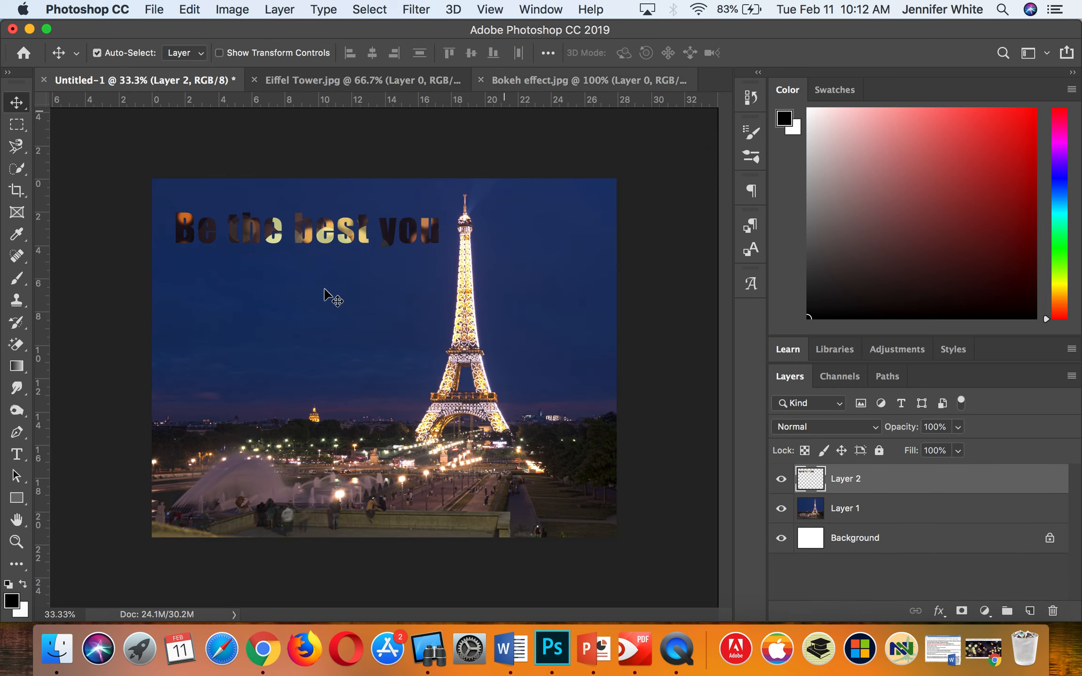
{"action": "left_click", "coordinate": [30, 29]}
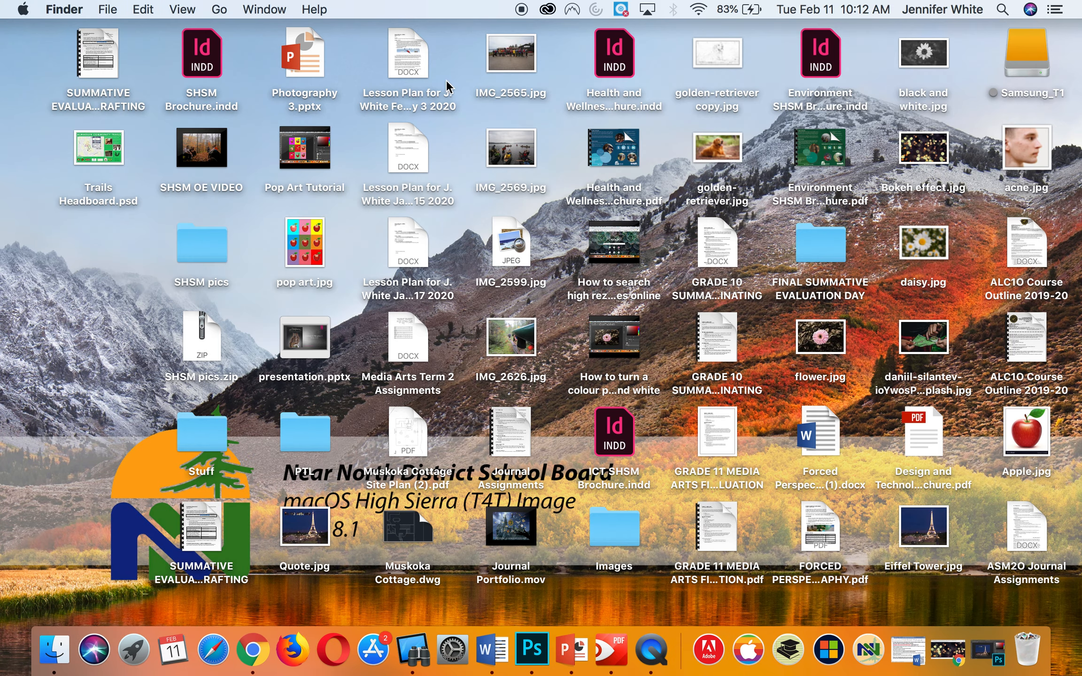